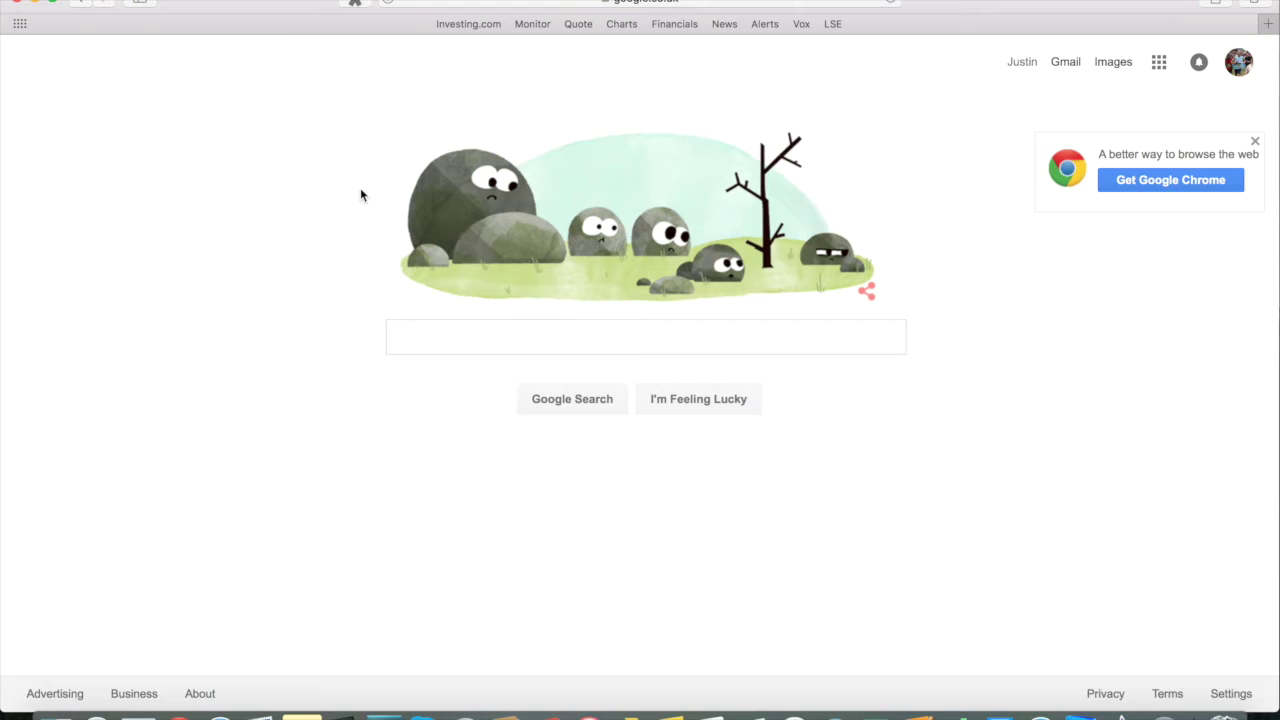
# Open Investing.com and search for "stan" to bring up the Standard Chartered PLC (STAN) London equity page.
pyautogui.click(461, 26)
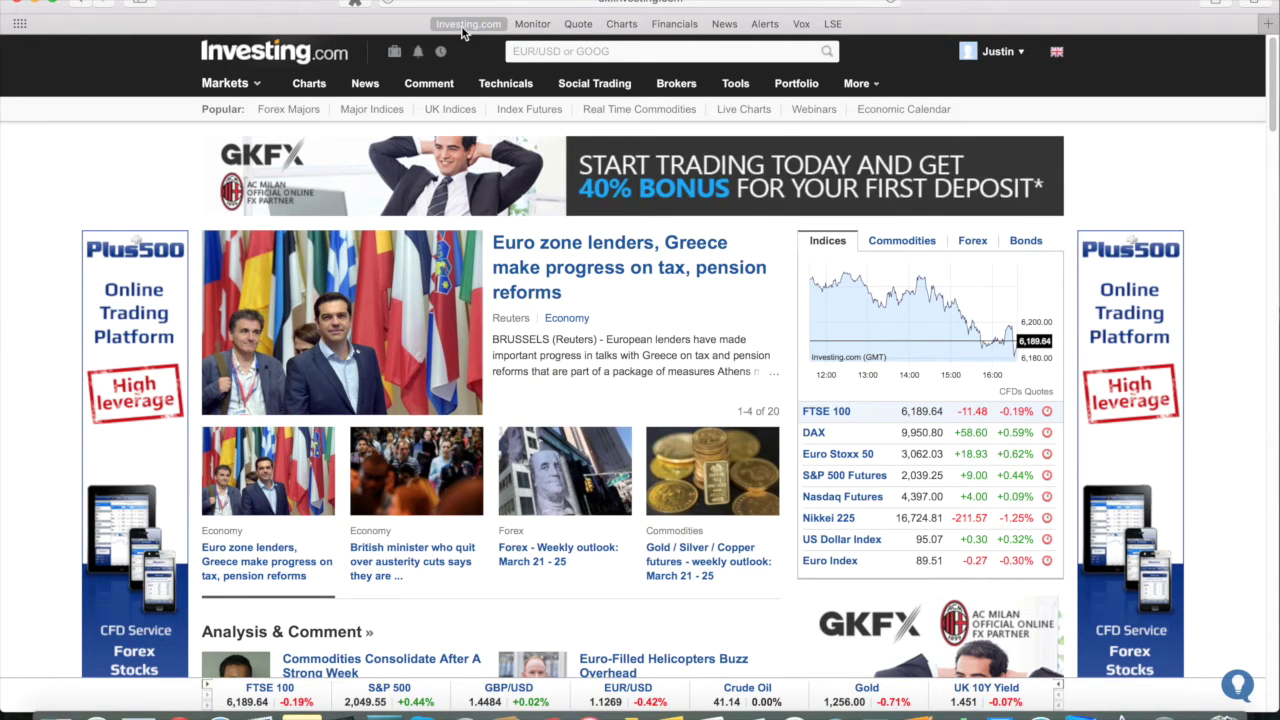
pyautogui.click(554, 55)
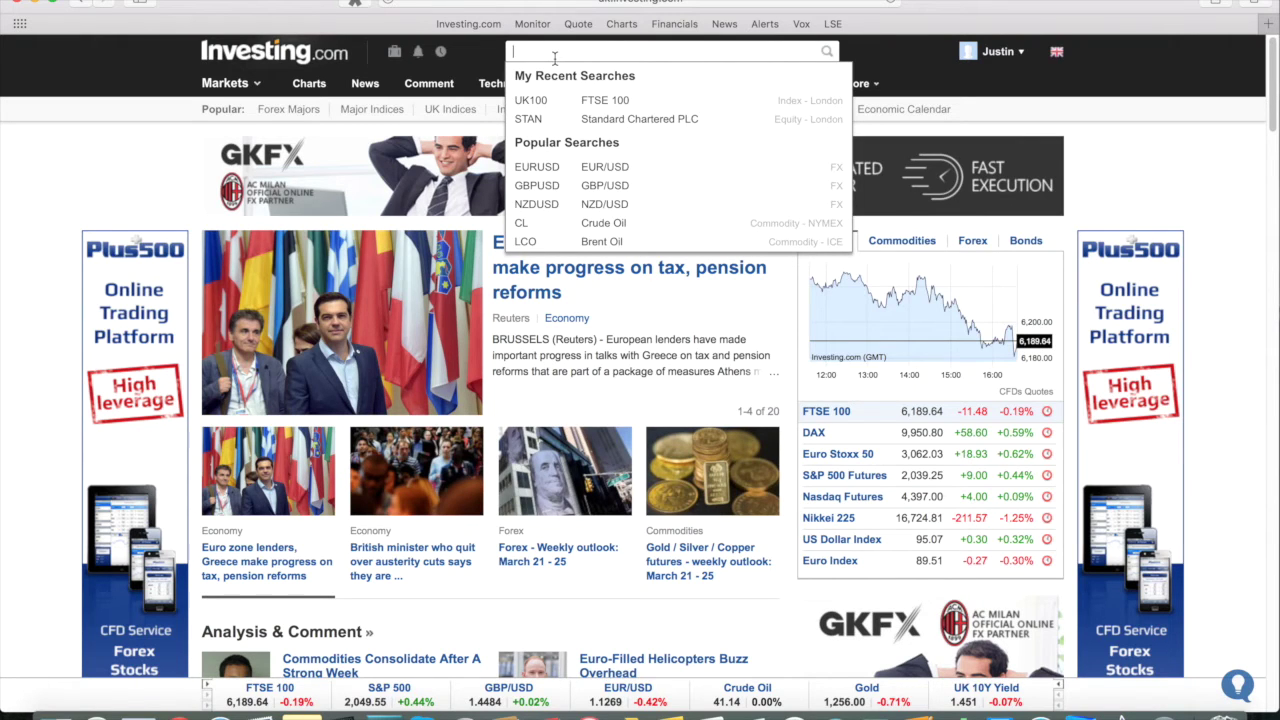
pyautogui.write('stan')
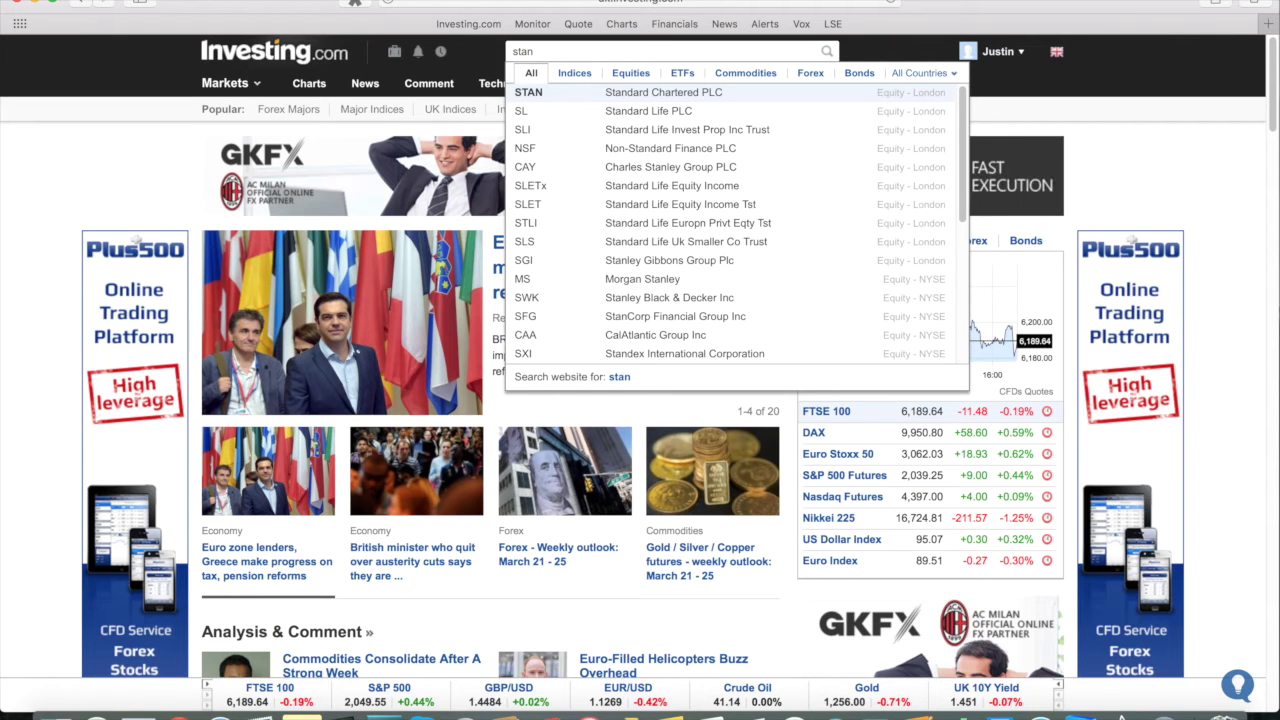
pyautogui.click(622, 93)
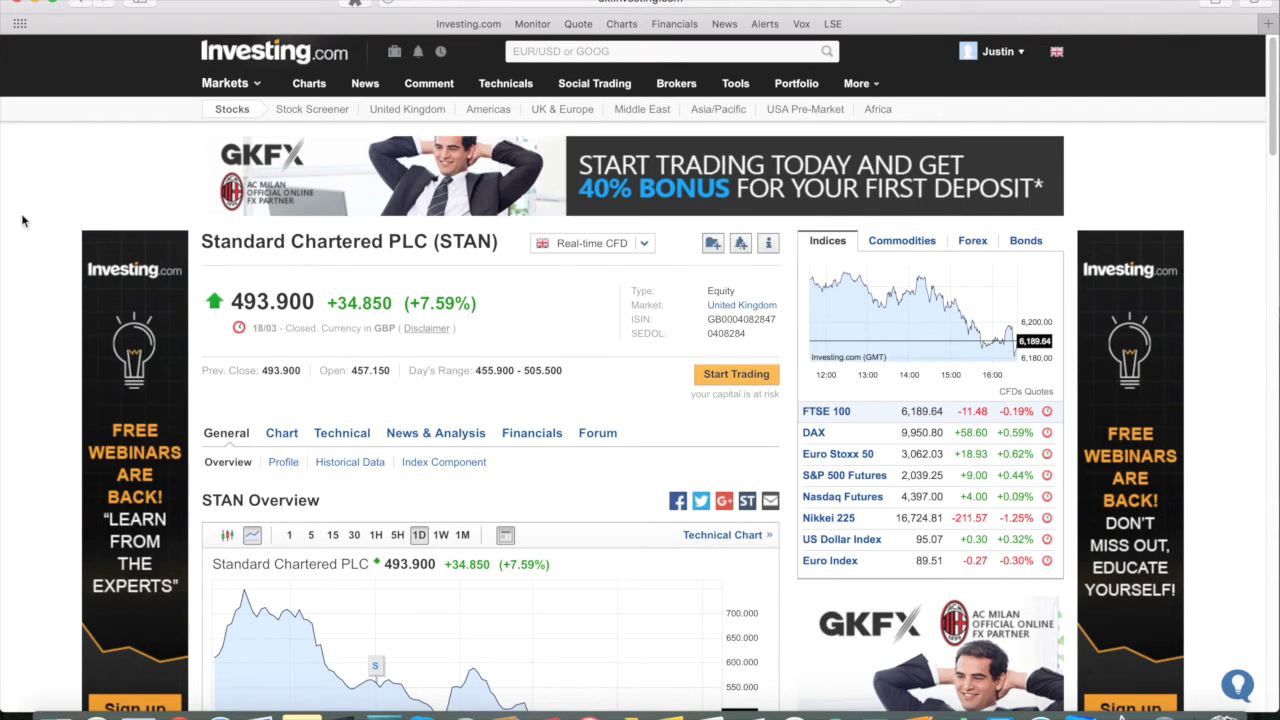
# Open Standard Chartered's technical streaming chart and expand it to fill the window.
pyautogui.scroll(-2, 23, 220)
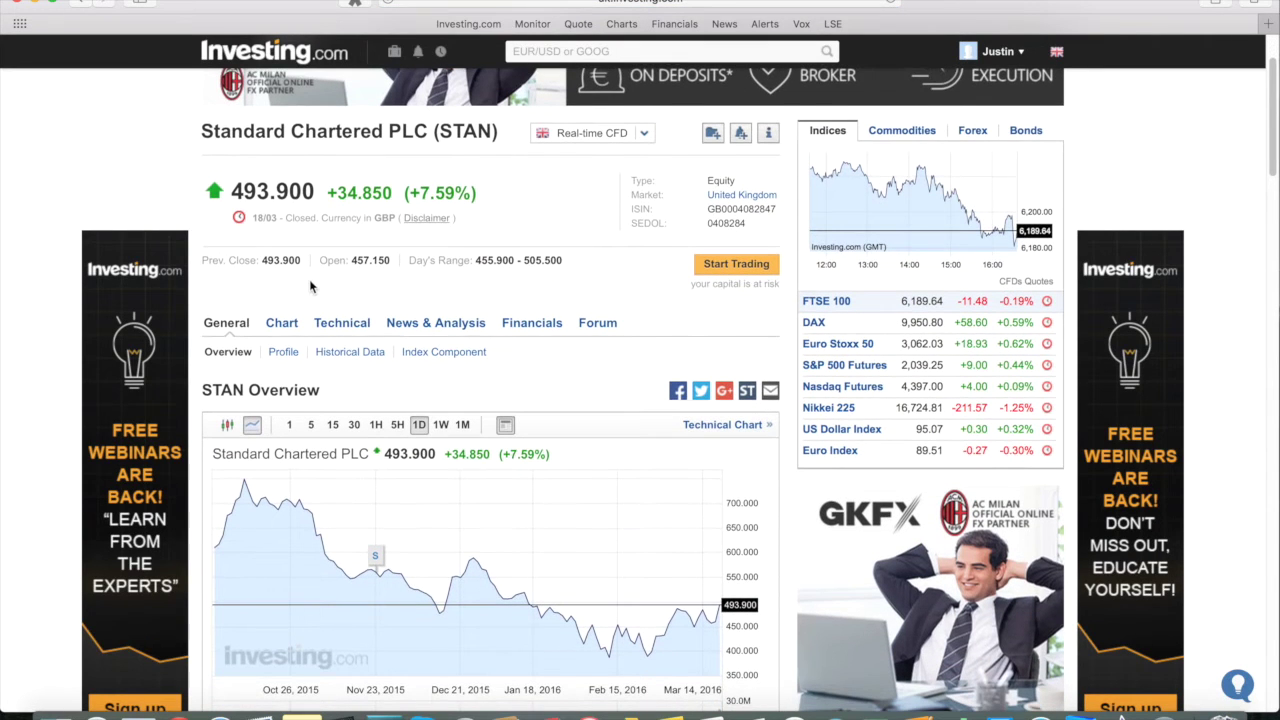
pyautogui.scroll(-4, 310, 286)
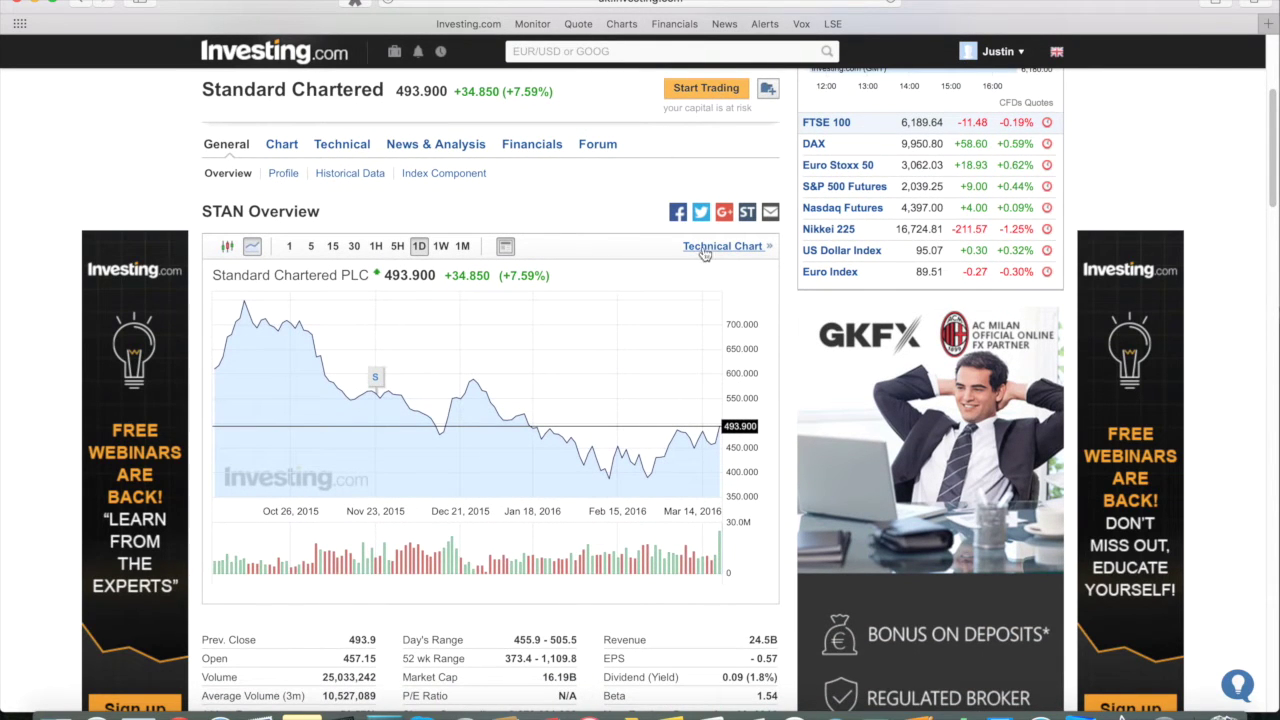
pyautogui.click(707, 255)
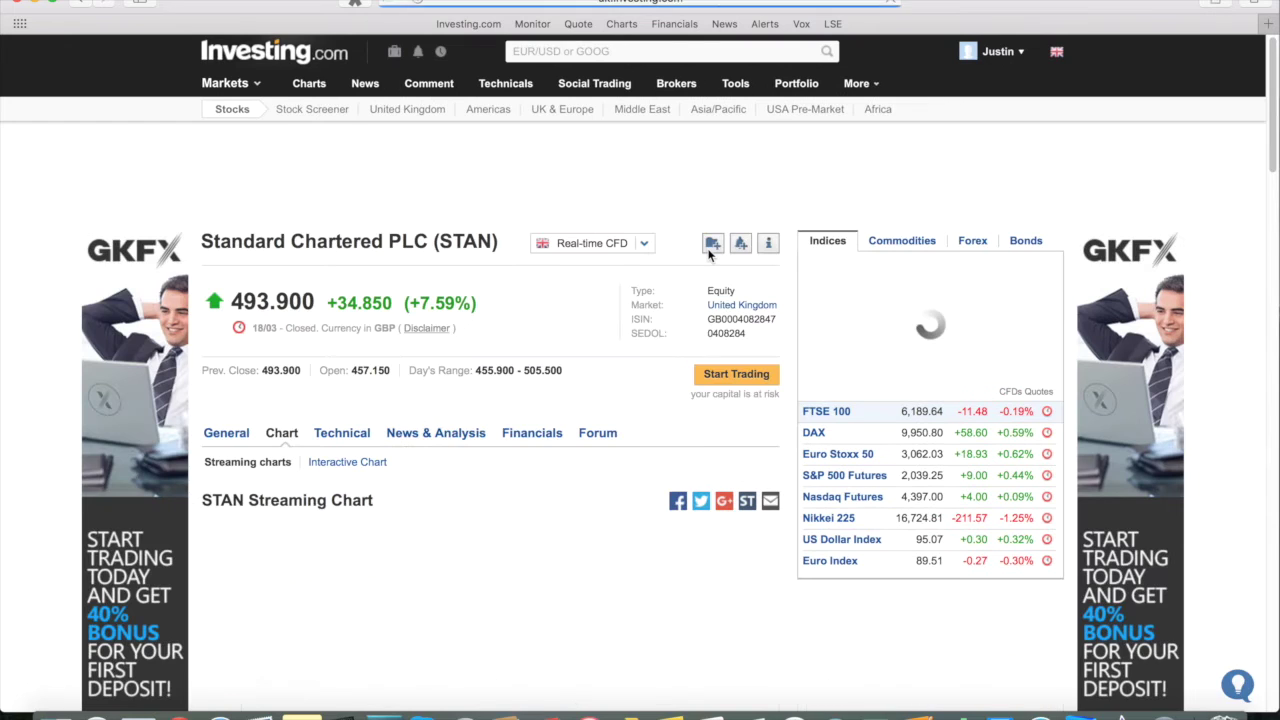
pyautogui.scroll(-5, 413, 306)
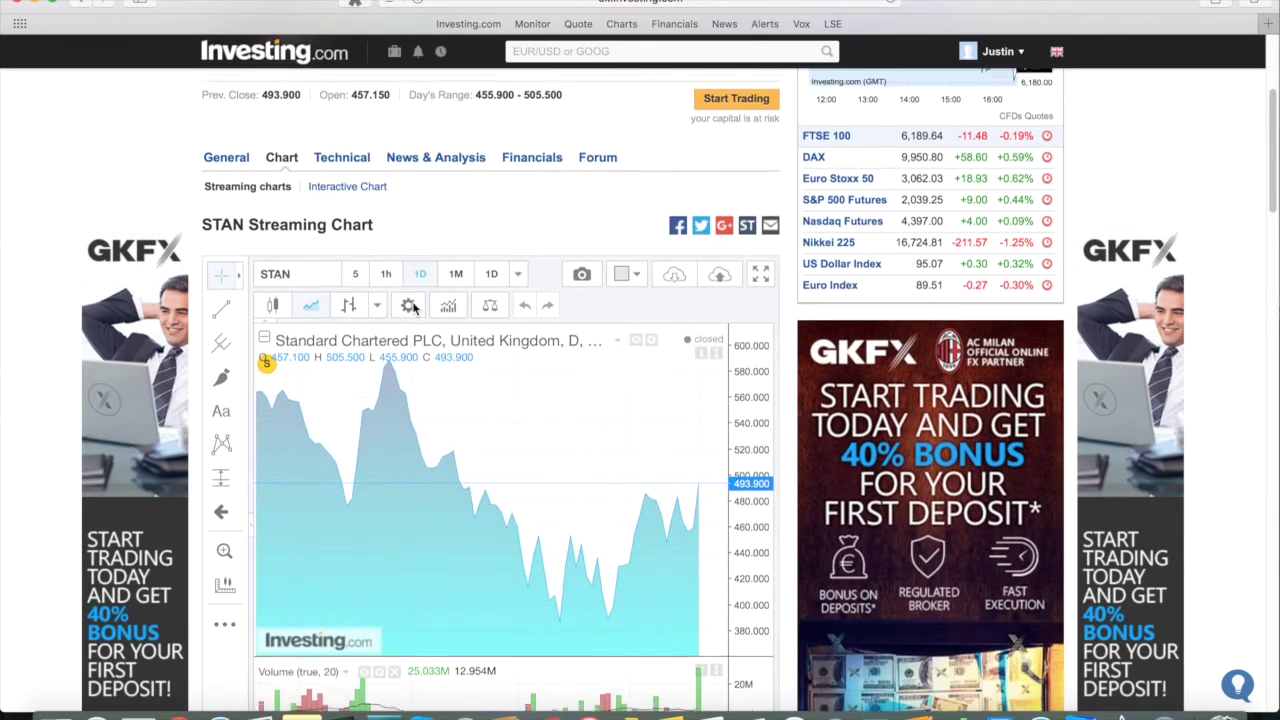
pyautogui.scroll(-2, 412, 301)
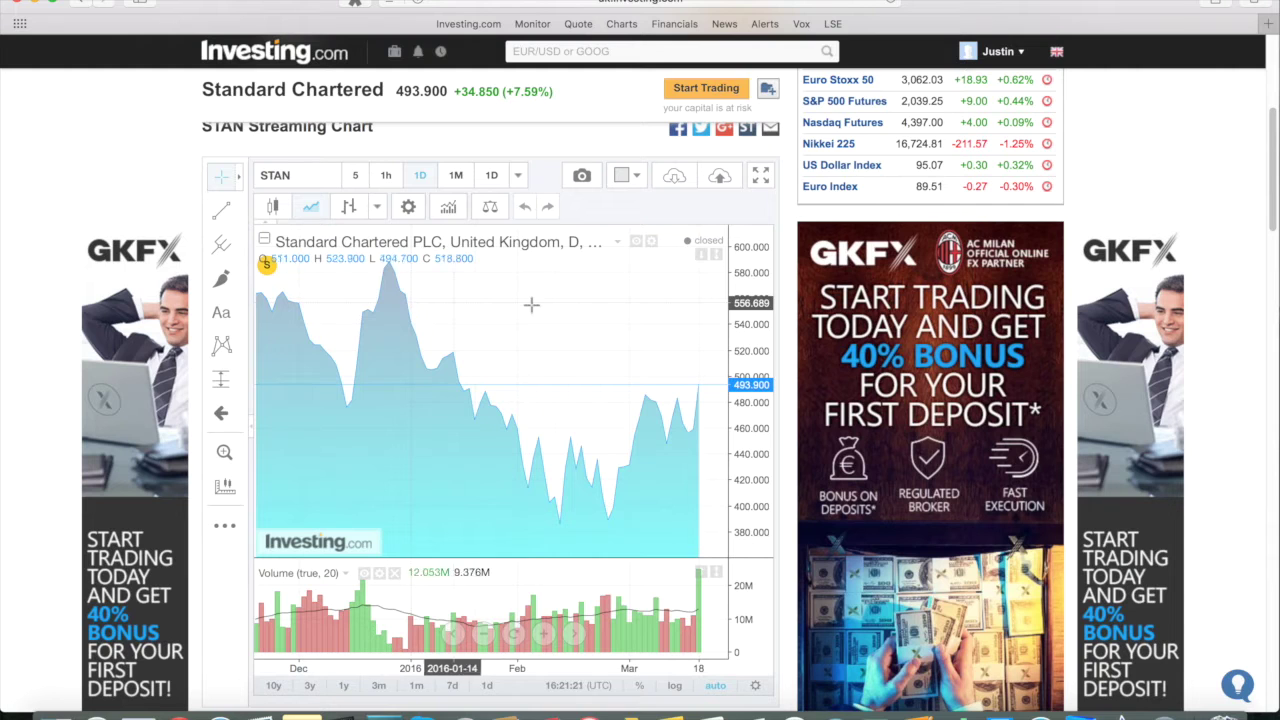
pyautogui.click(759, 182)
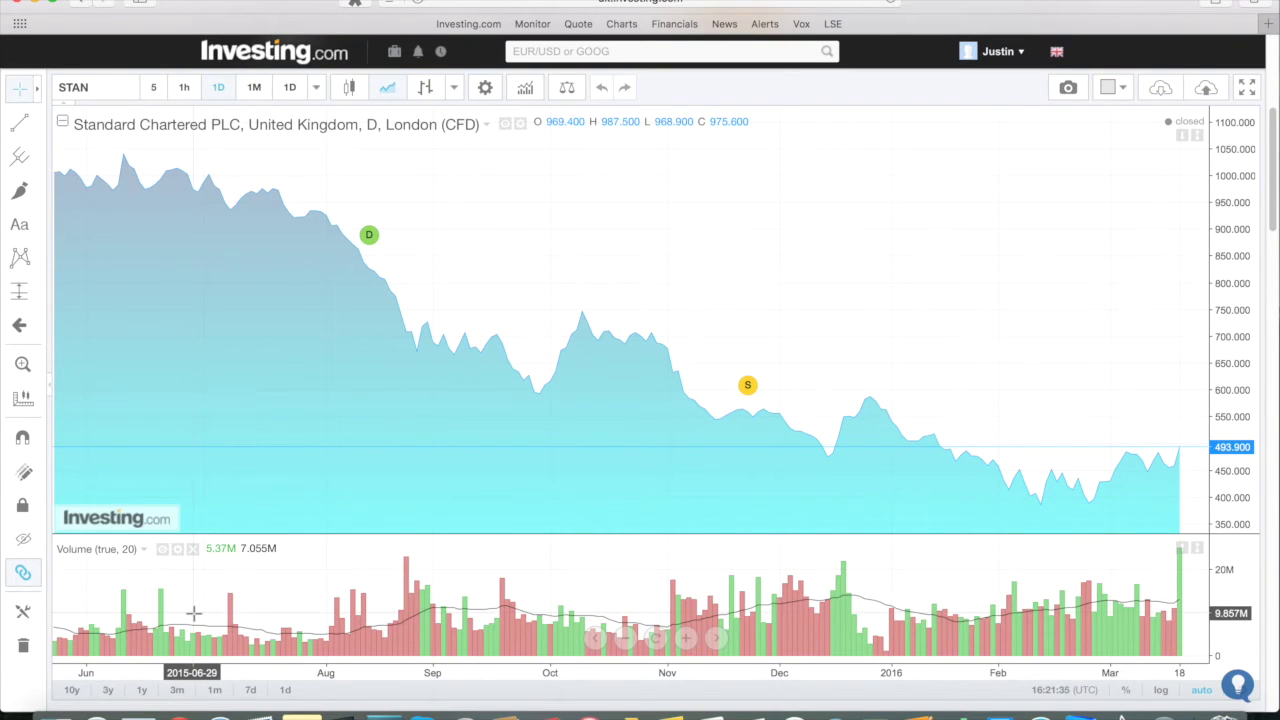
# Remove the volume study from the STAN chart and change the chart style to candlesticks.
pyautogui.click(193, 550)
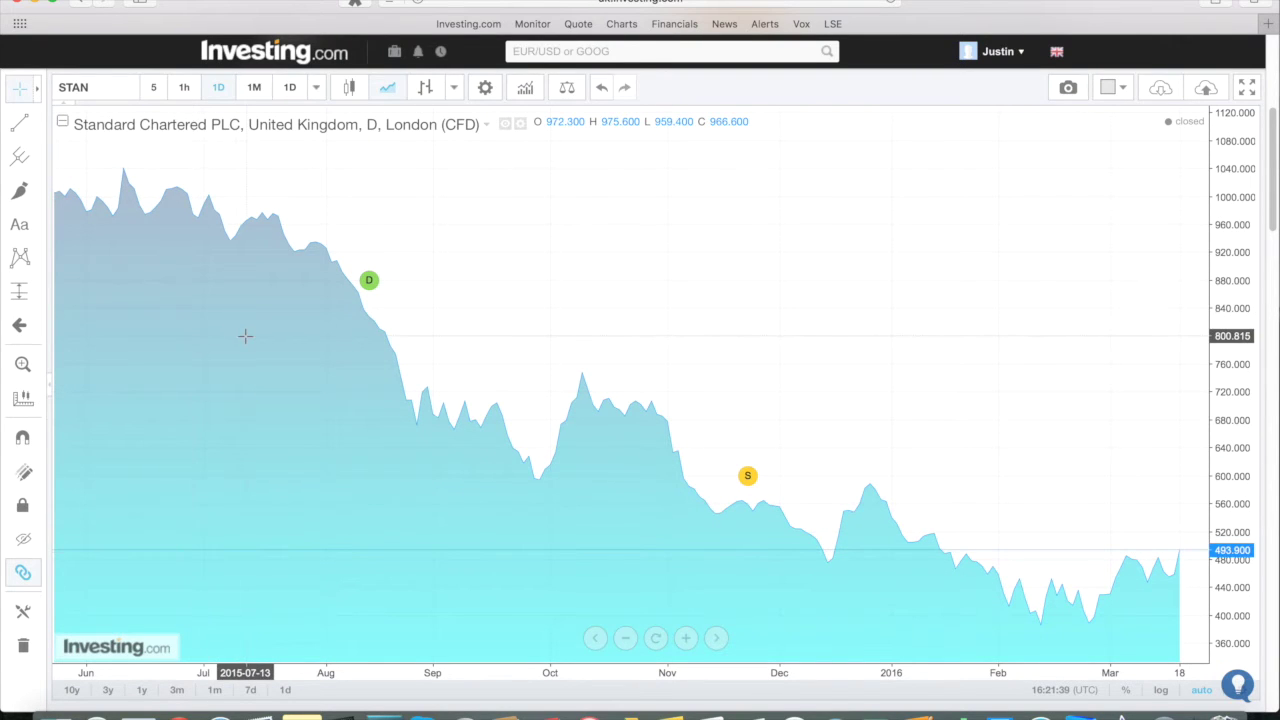
pyautogui.click(349, 89)
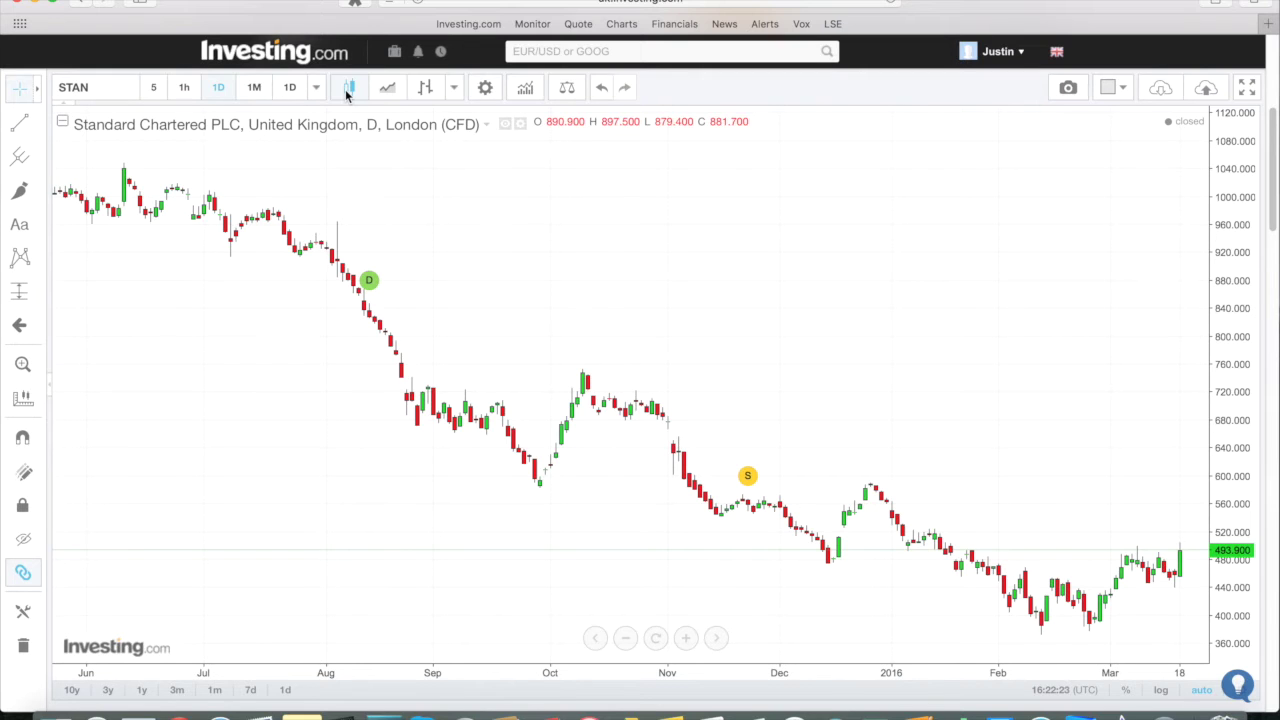
# Examine the daily STAN candles from late December 2015 to mid-March 2016 at close range.
pyautogui.scroll(3, 612, 550)
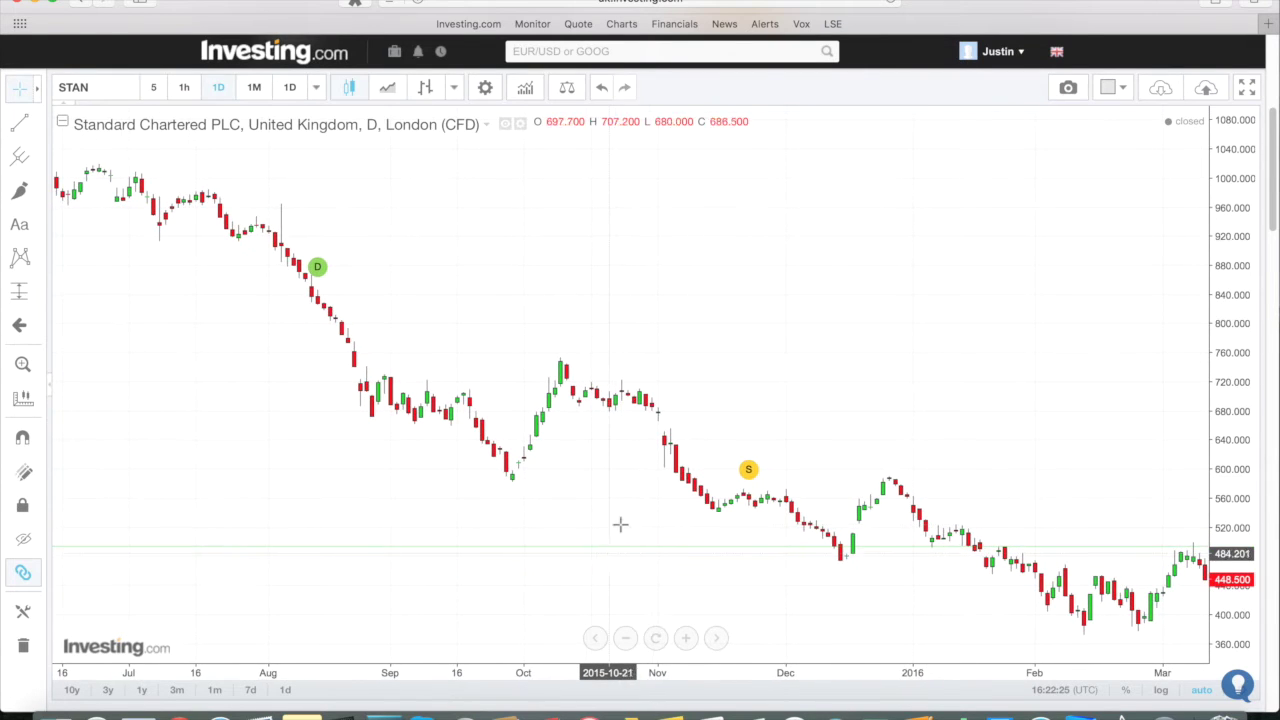
pyautogui.moveTo(620, 503); pyautogui.dragTo(429, 500)
pyautogui.scroll(2, 758, 402)
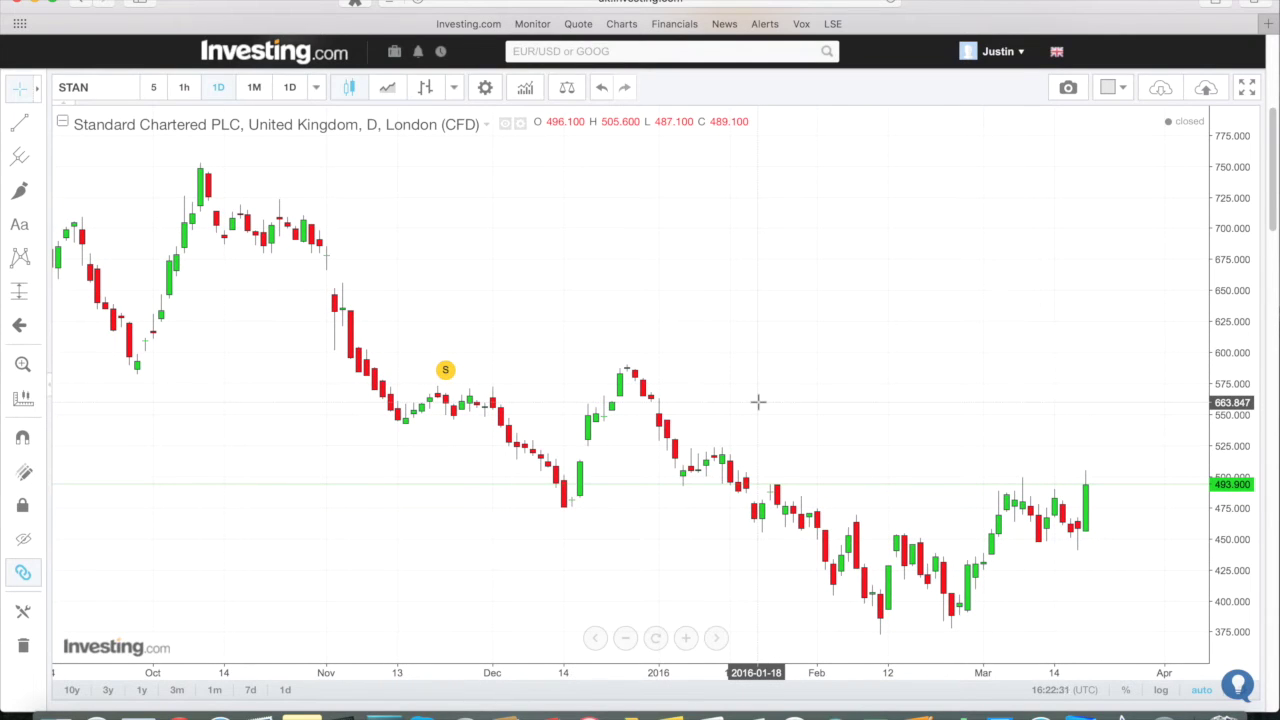
pyautogui.scroll(3, 897, 430)
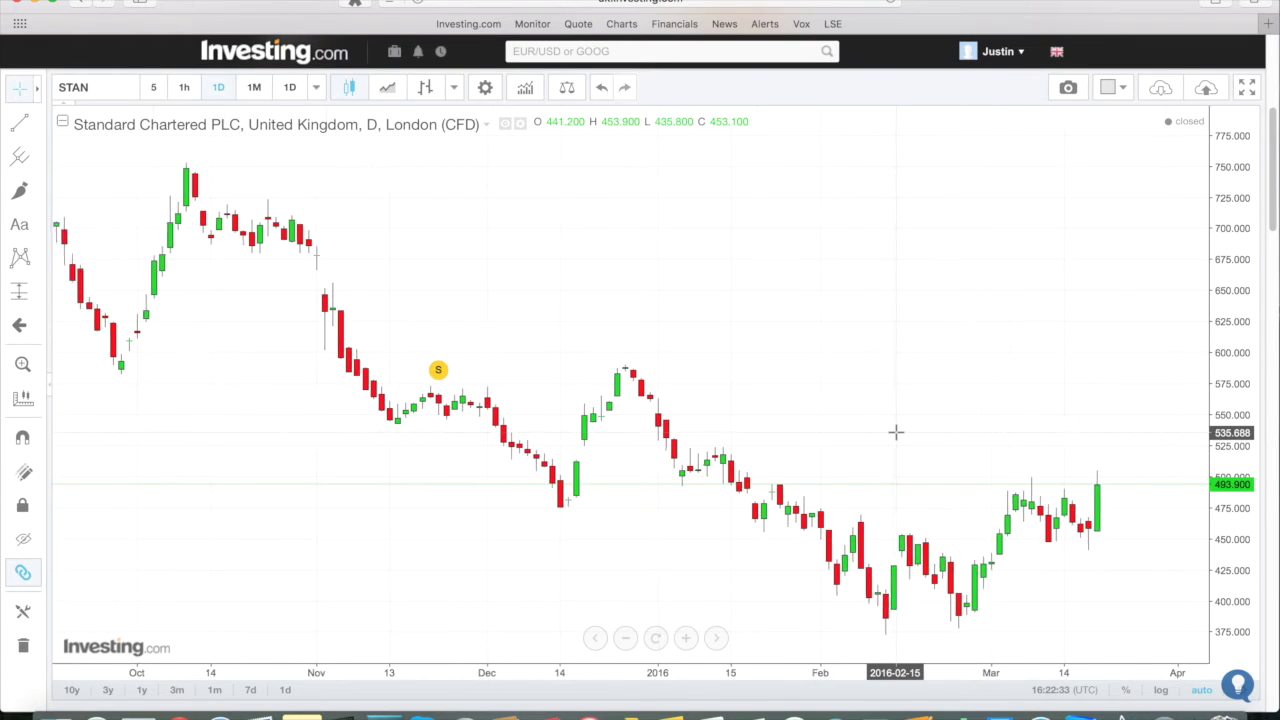
pyautogui.moveTo(895, 443); pyautogui.dragTo(792, 451)
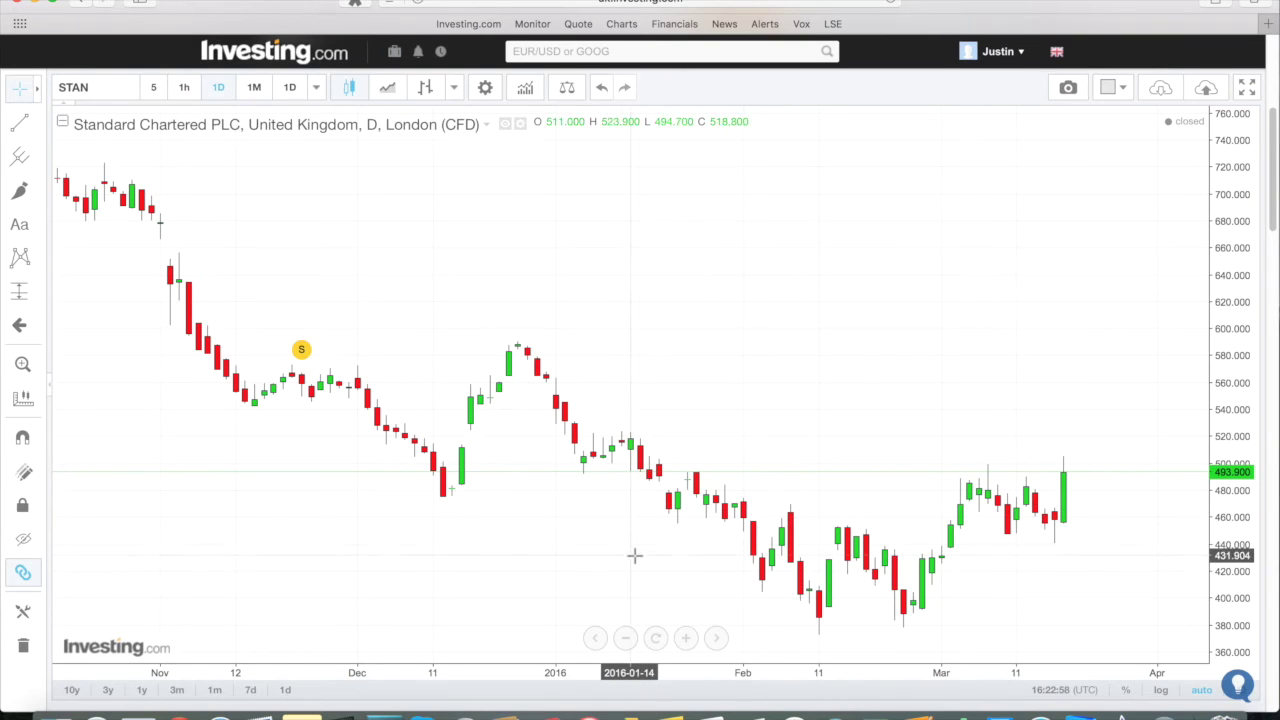
pyautogui.scroll(5, 634, 555)
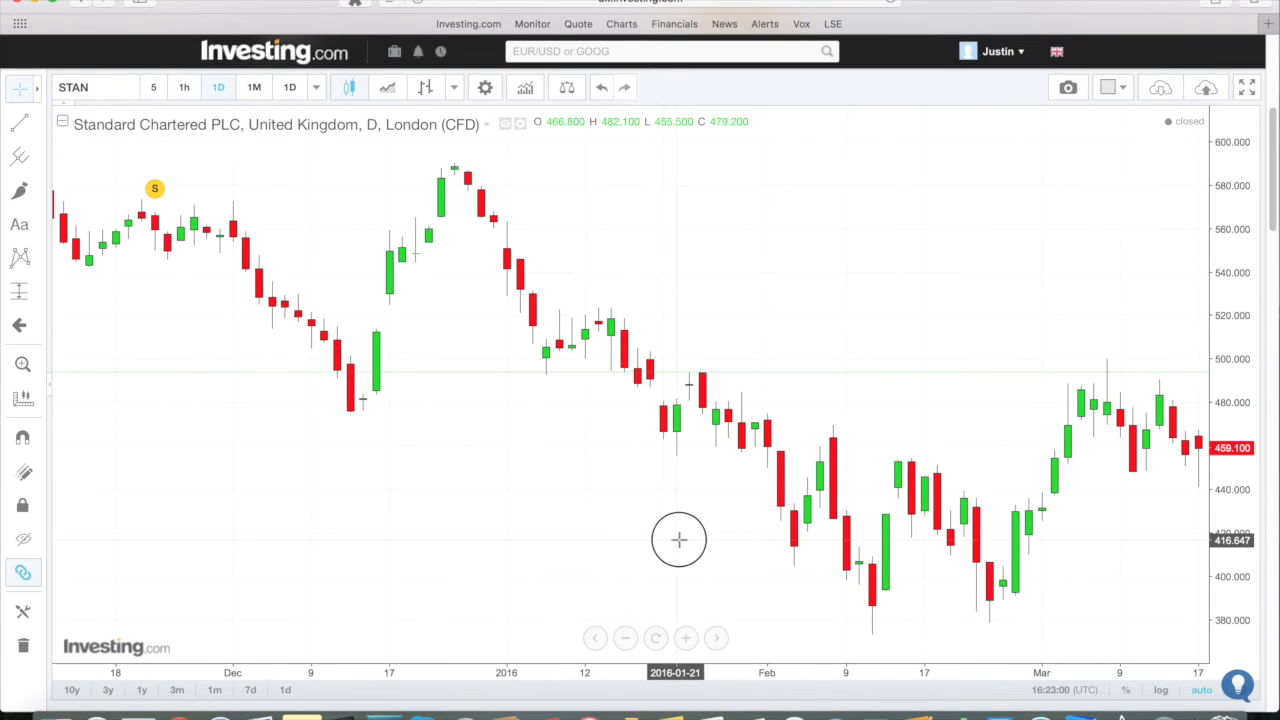
pyautogui.moveTo(679, 540); pyautogui.dragTo(529, 534)
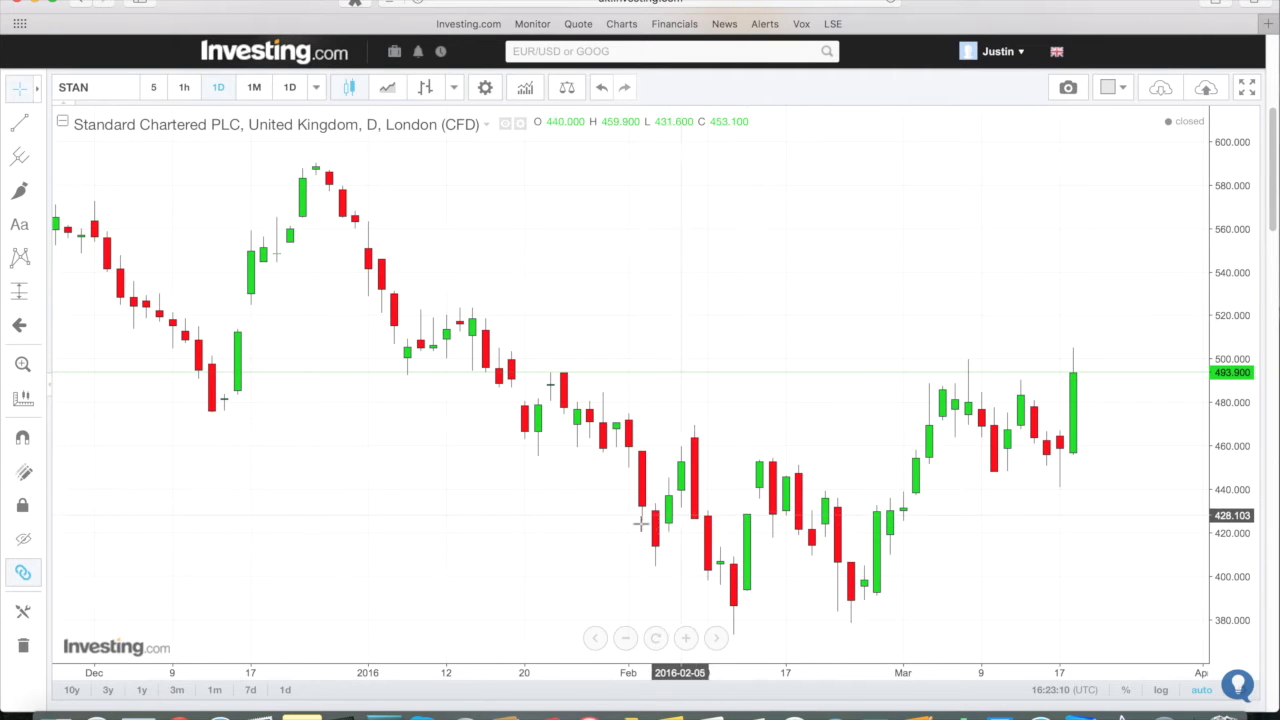
pyautogui.scroll(3, 650, 535)
pyautogui.scroll(2, 648, 535)
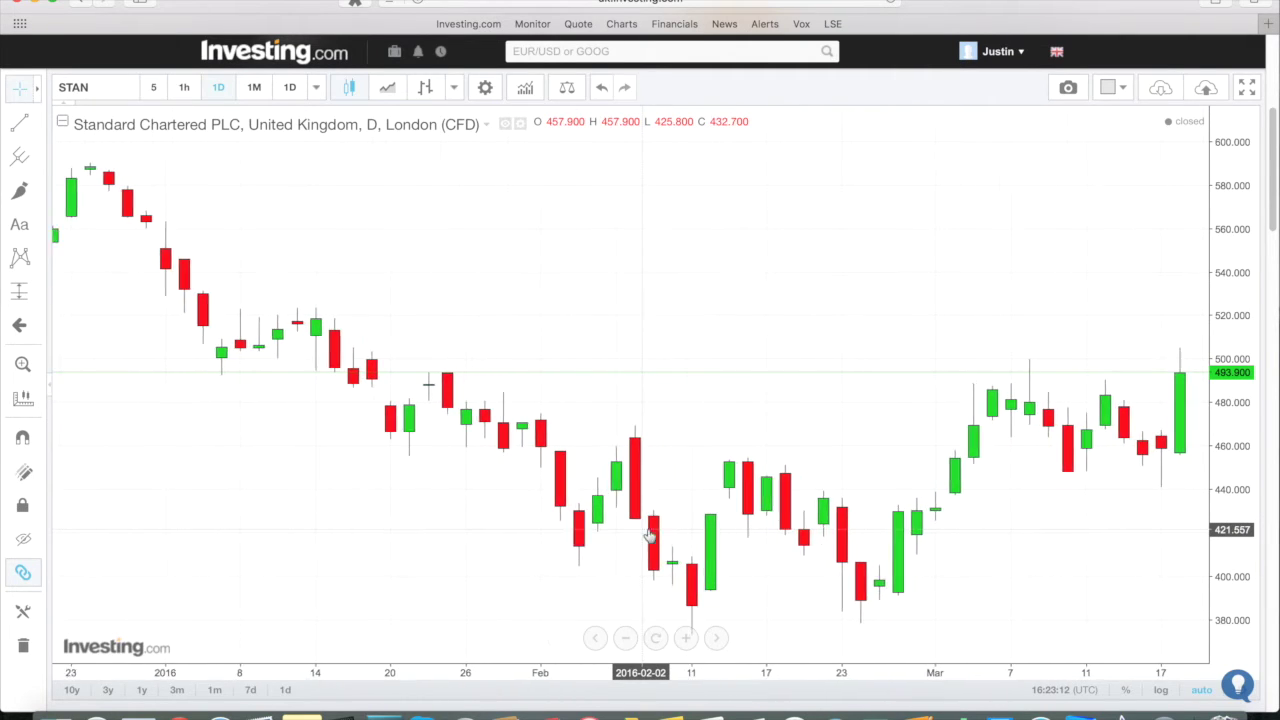
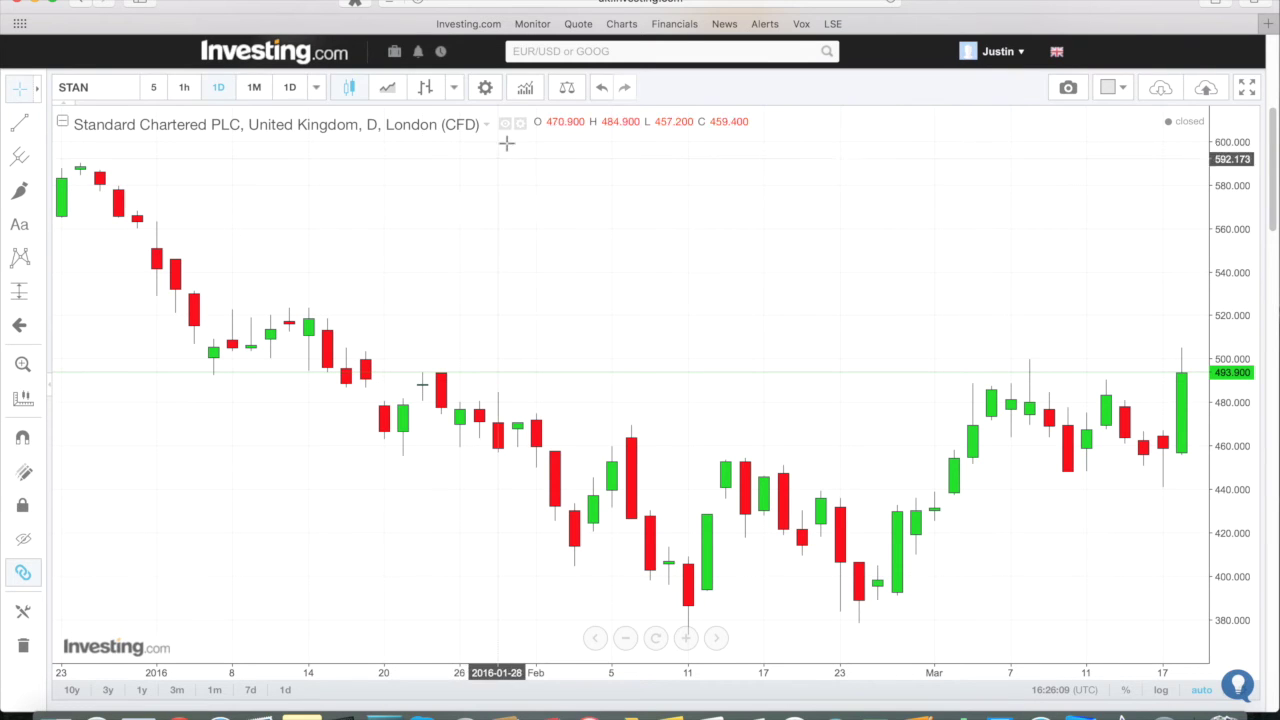
# Add four Moving Average indicators to the STAN price chart.
pyautogui.click(525, 89)
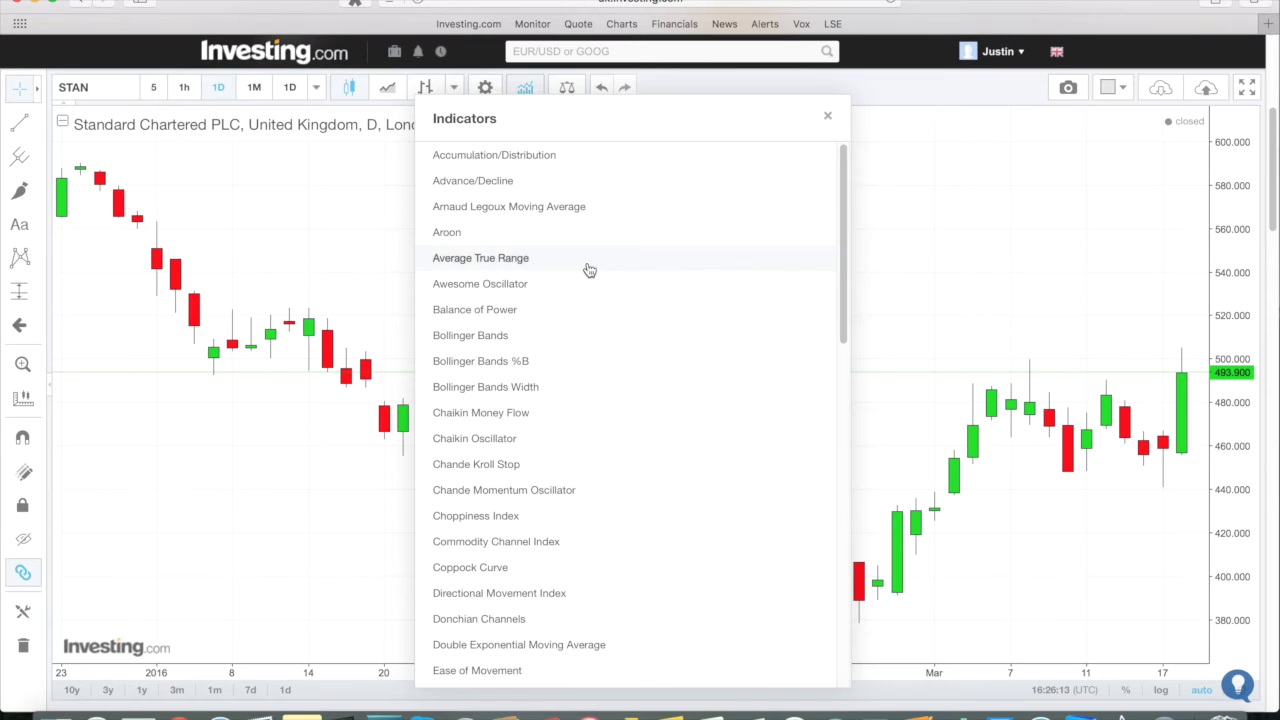
pyautogui.scroll(-10, 589, 283)
pyautogui.scroll(10, 589, 285)
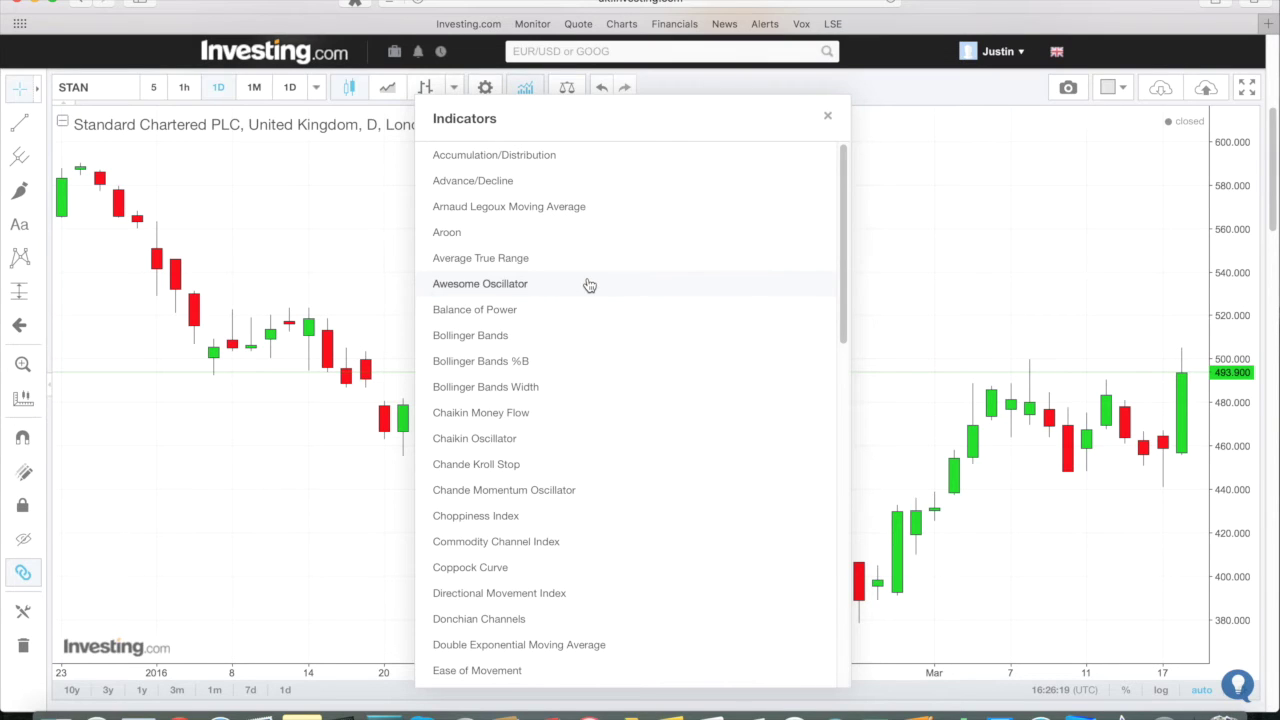
pyautogui.scroll(-5, 589, 285)
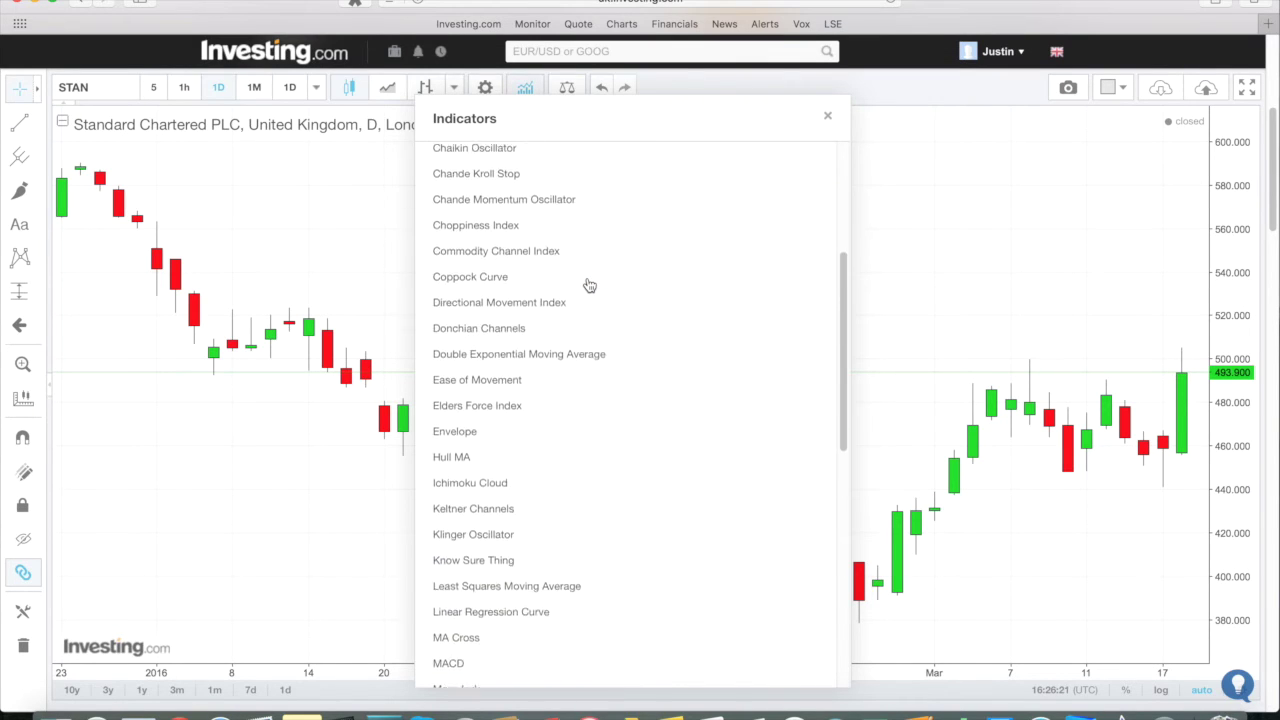
pyautogui.scroll(-8, 589, 285)
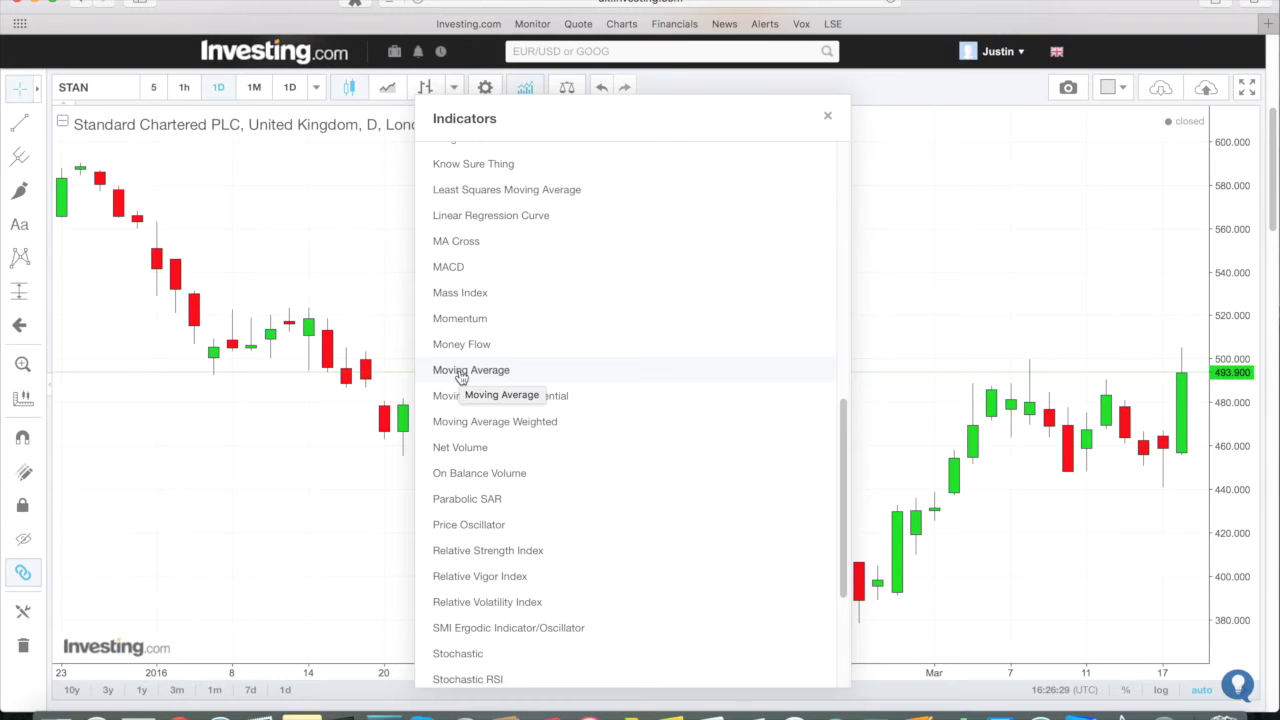
pyautogui.click(461, 372)
pyautogui.click(461, 372)
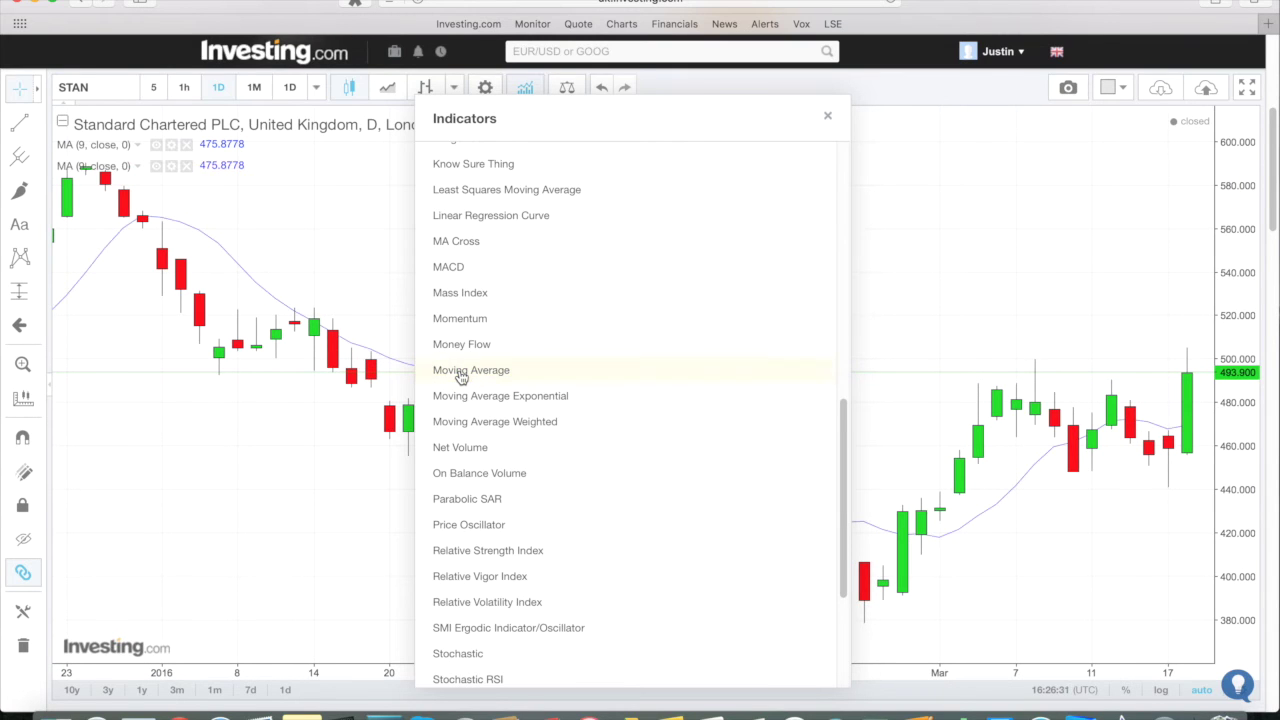
pyautogui.click(461, 372)
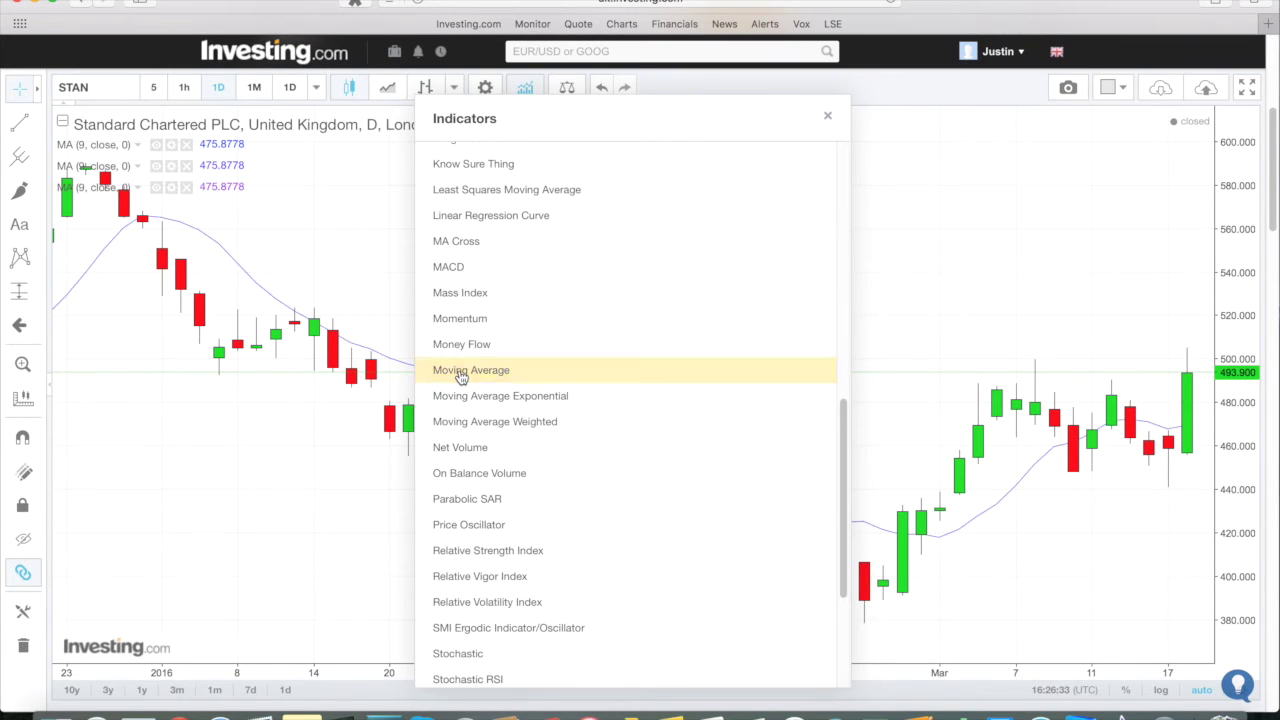
pyautogui.click(461, 372)
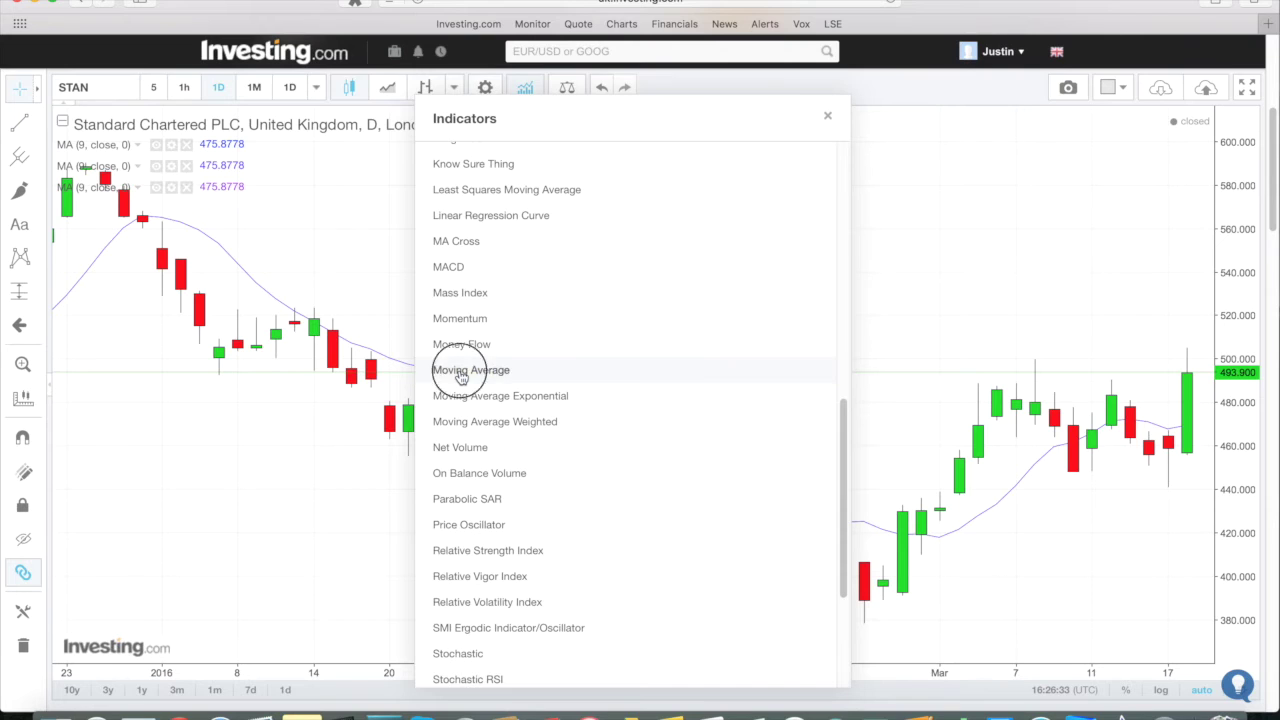
pyautogui.click(829, 120)
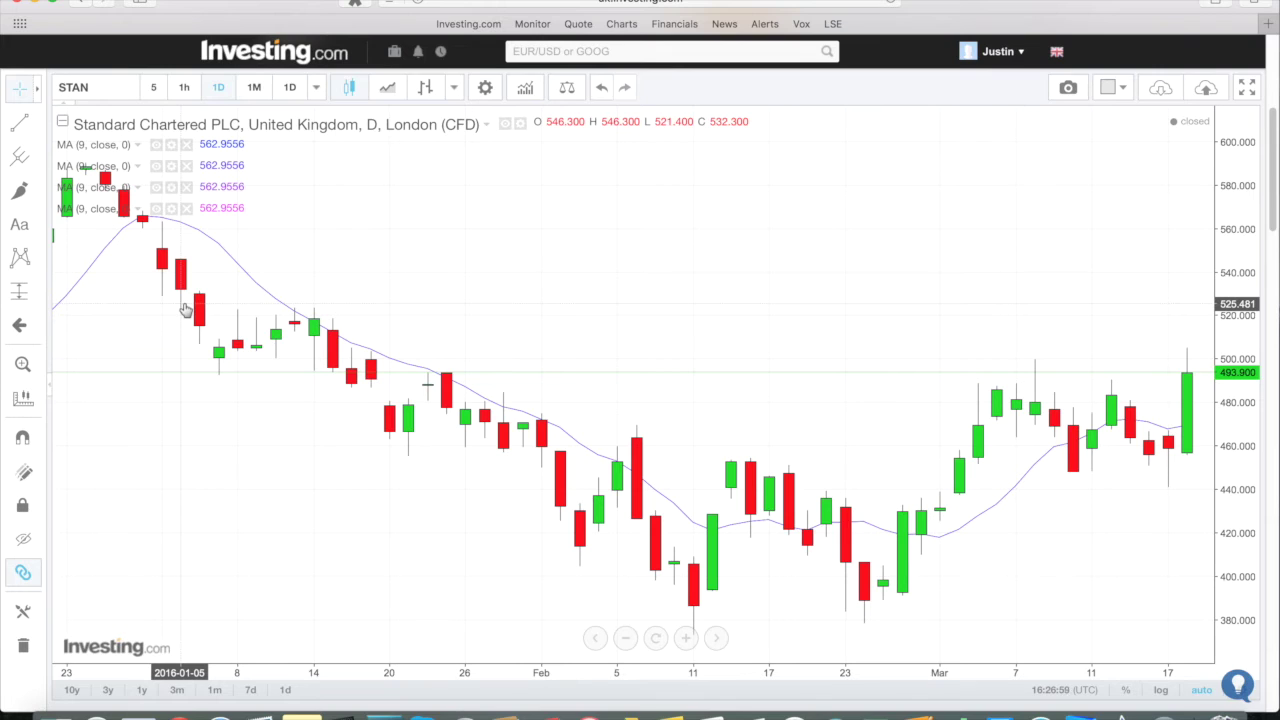
# Set the first moving average's length to 20 and style its plot as a thicker bright green line.
pyautogui.click(171, 146)
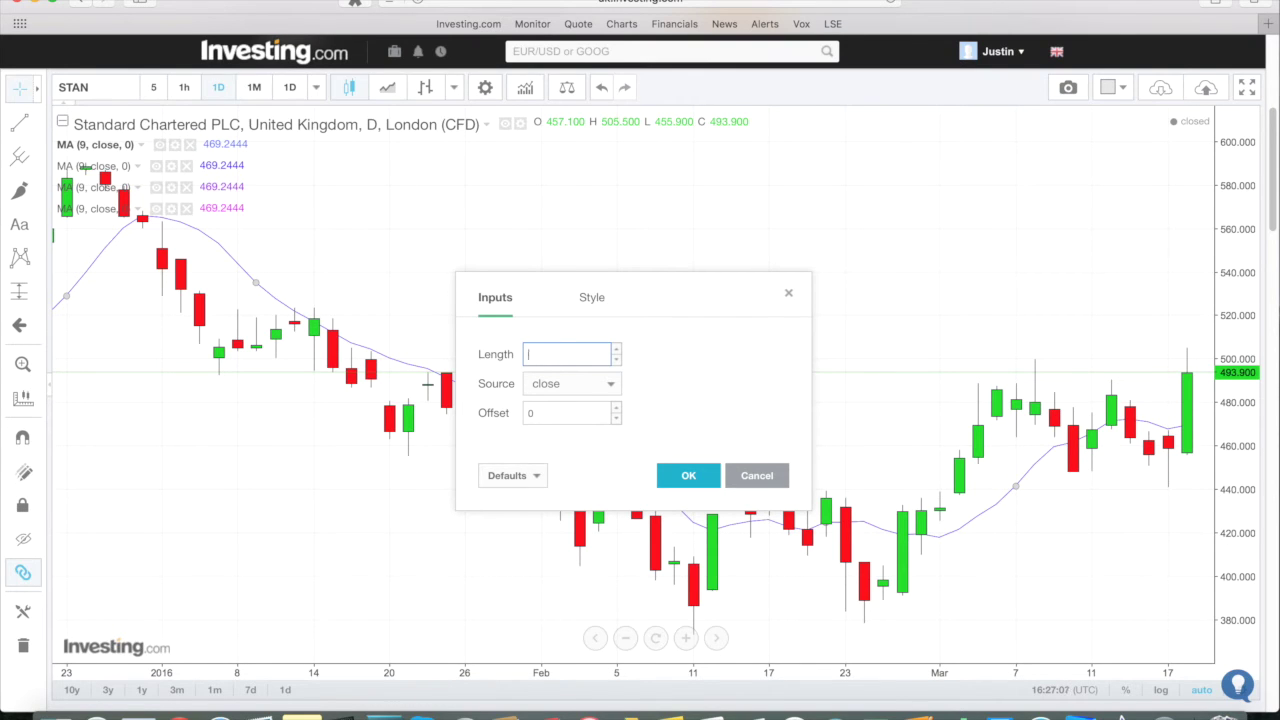
pyautogui.write('20')
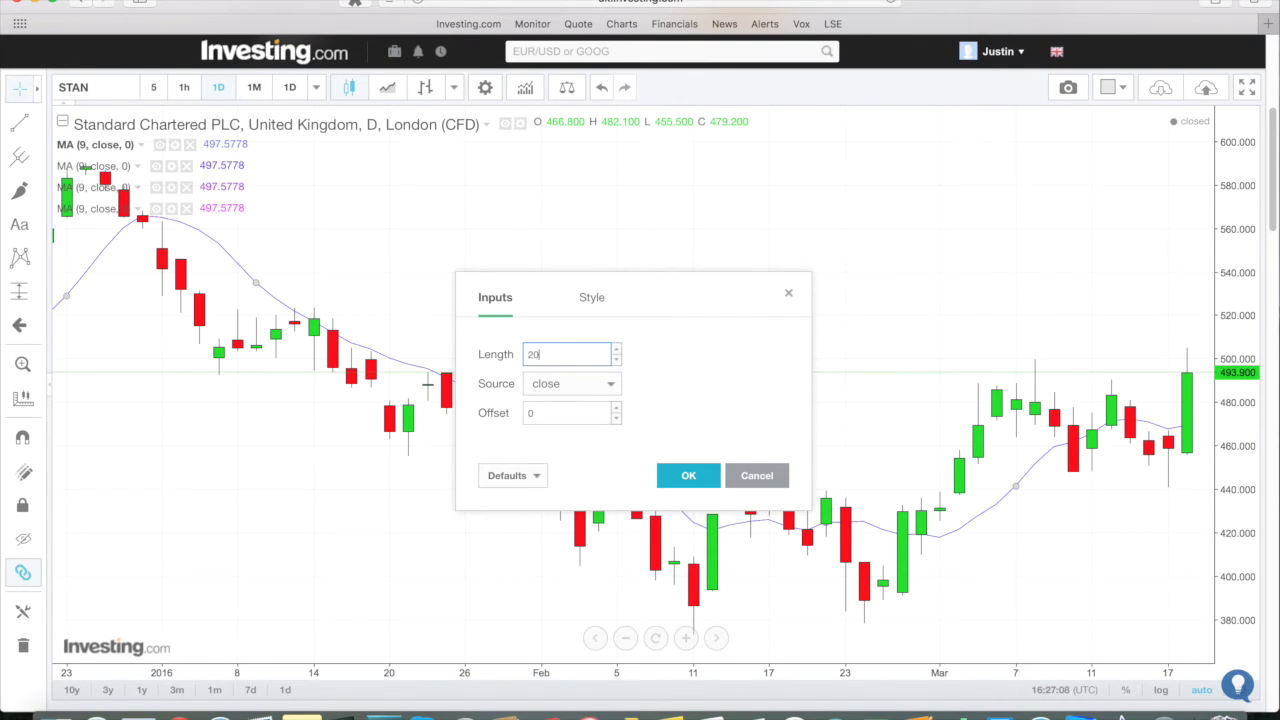
pyautogui.click(591, 297)
pyautogui.click(518, 355)
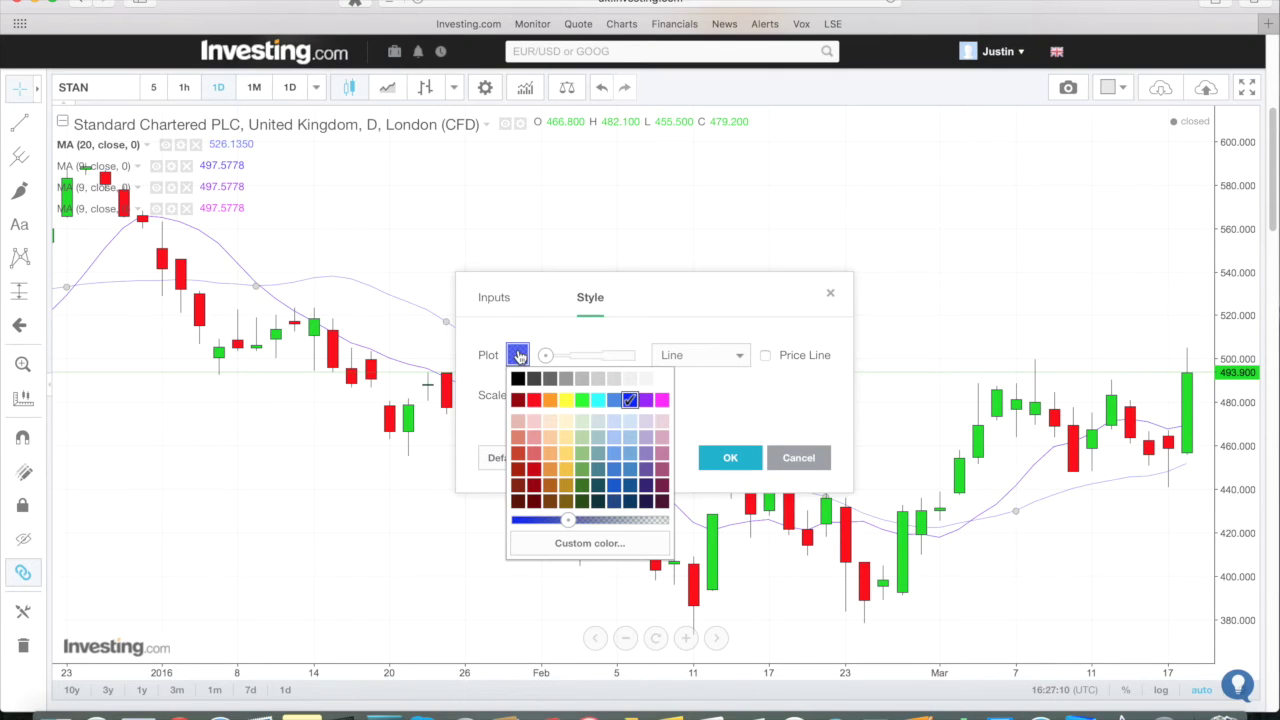
pyautogui.click(582, 400)
pyautogui.click(575, 357)
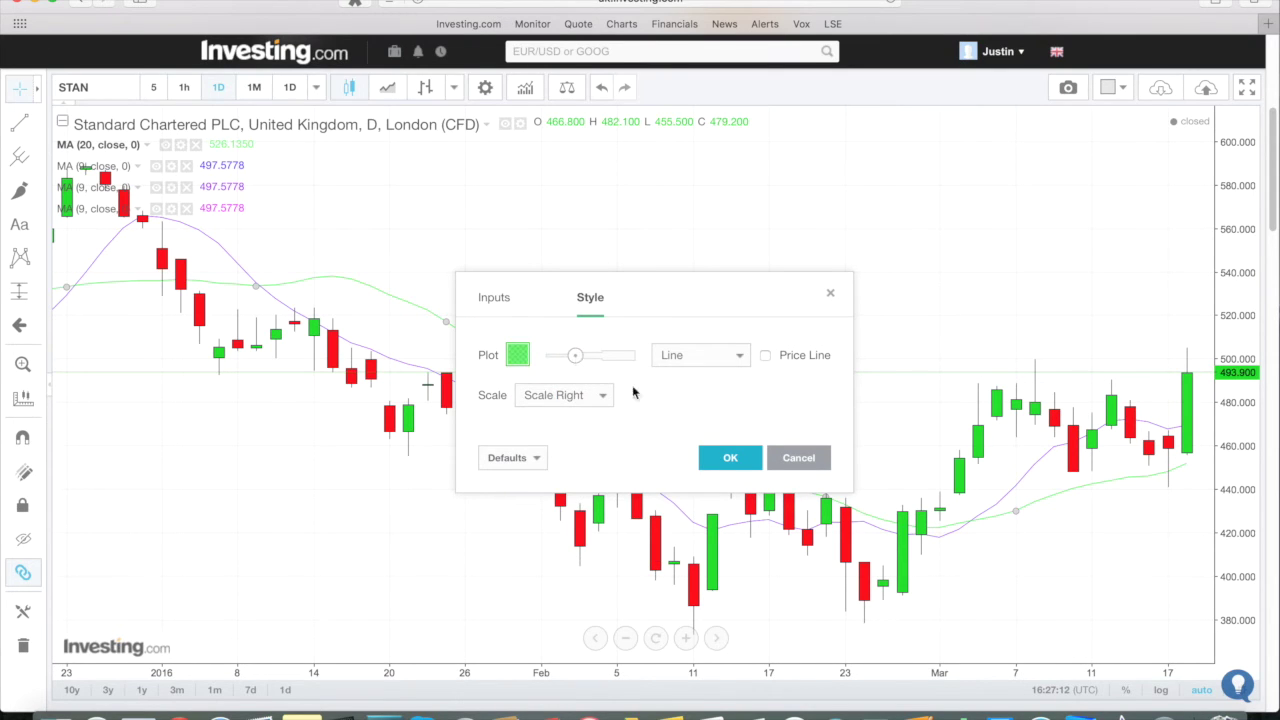
pyautogui.click(718, 458)
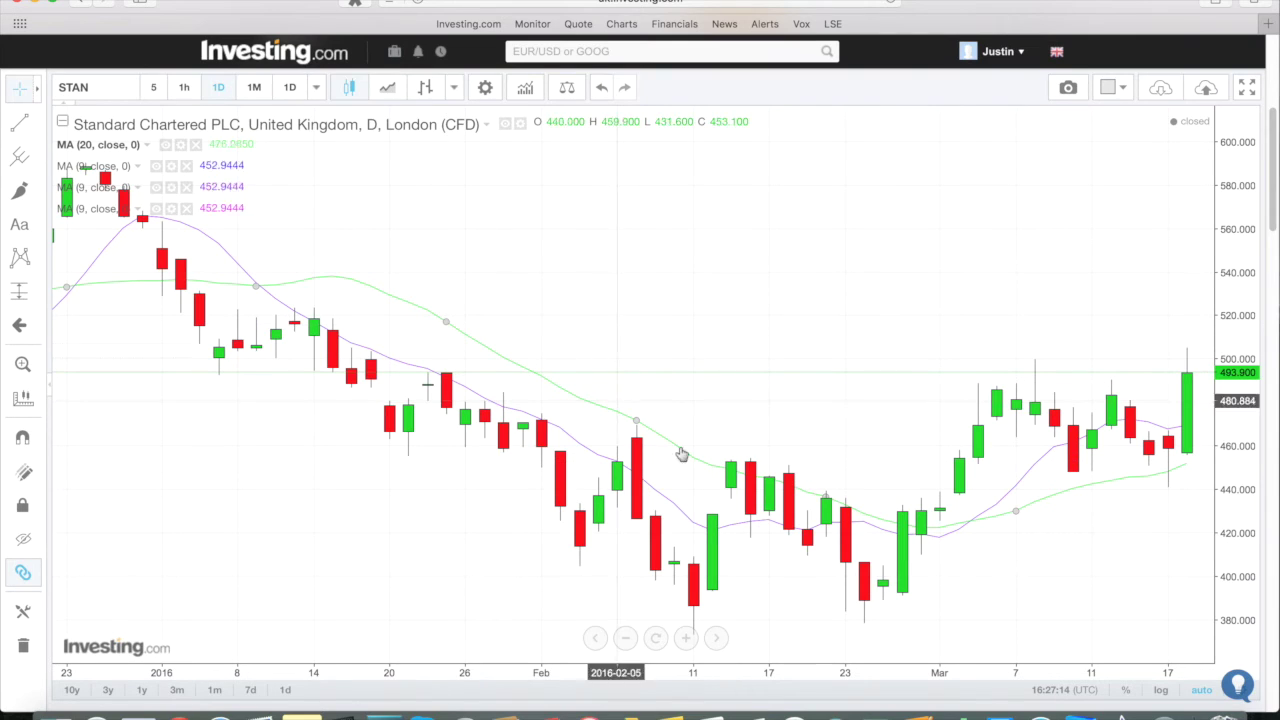
# Set the second moving average's length to 50 and make its blue-violet plot line thicker.
pyautogui.click(174, 166)
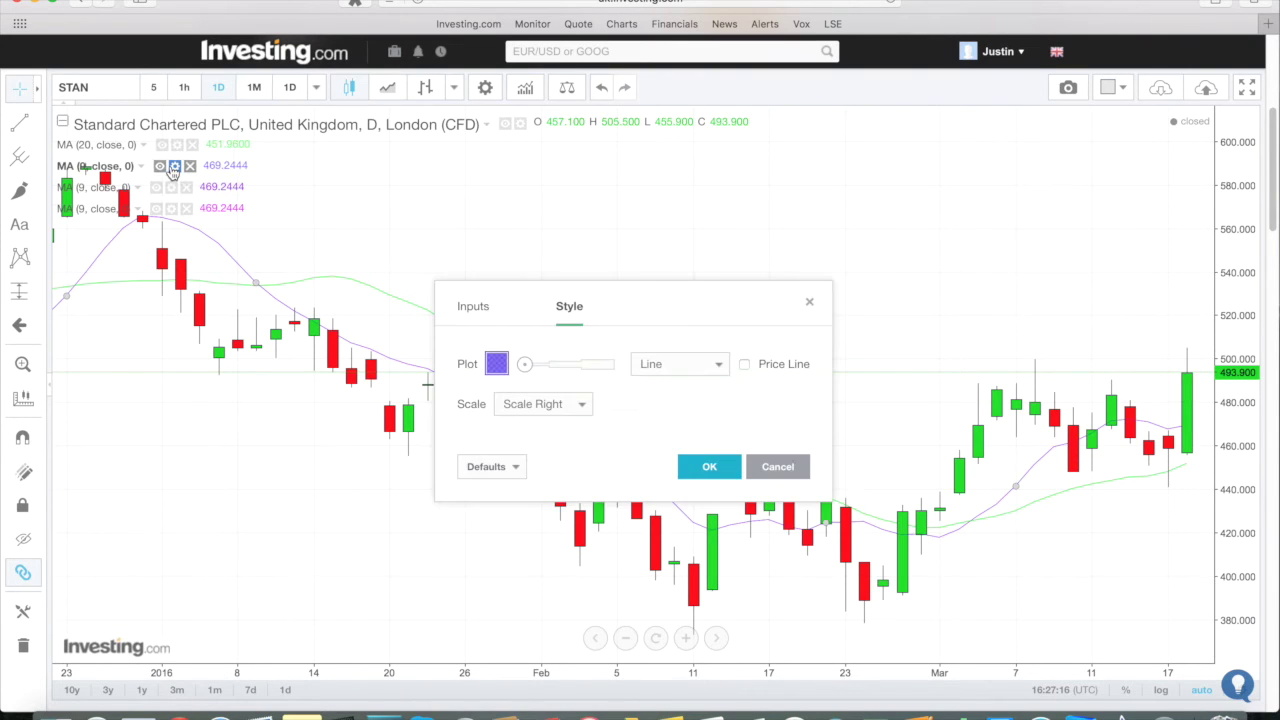
pyautogui.click(474, 312)
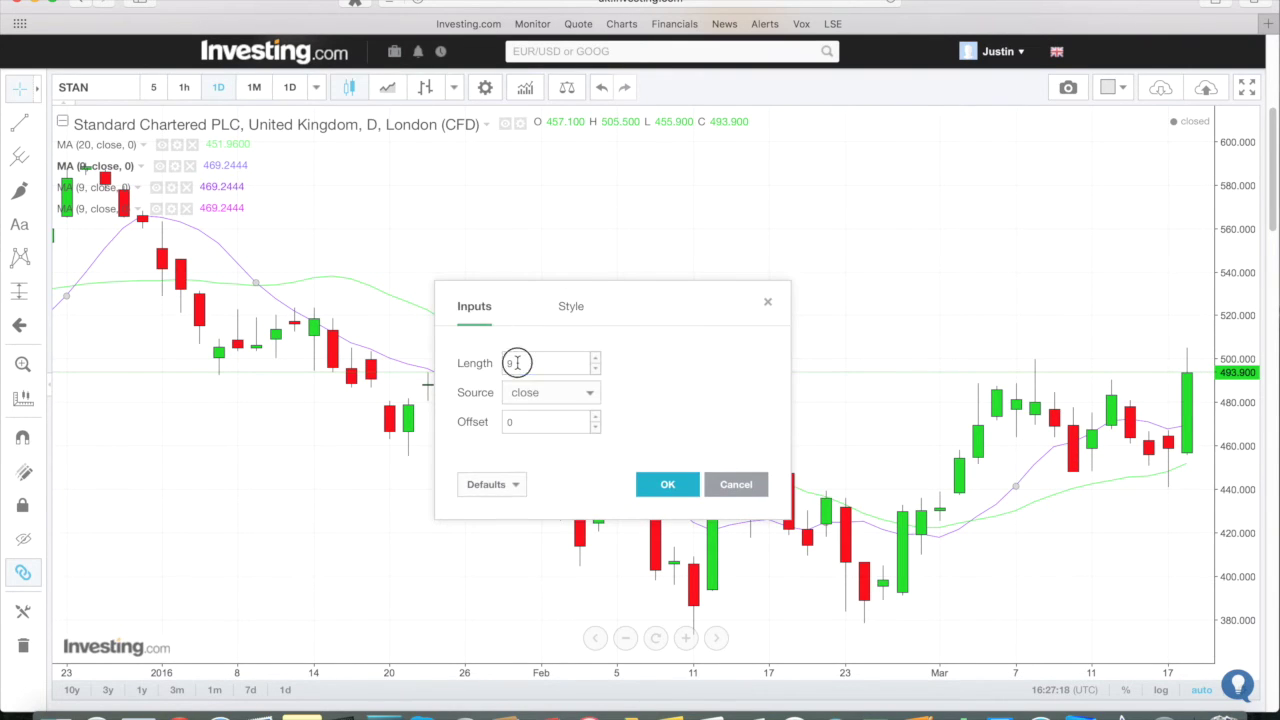
pyautogui.moveTo(517, 362); pyautogui.dragTo(477, 363)
pyautogui.click(572, 315)
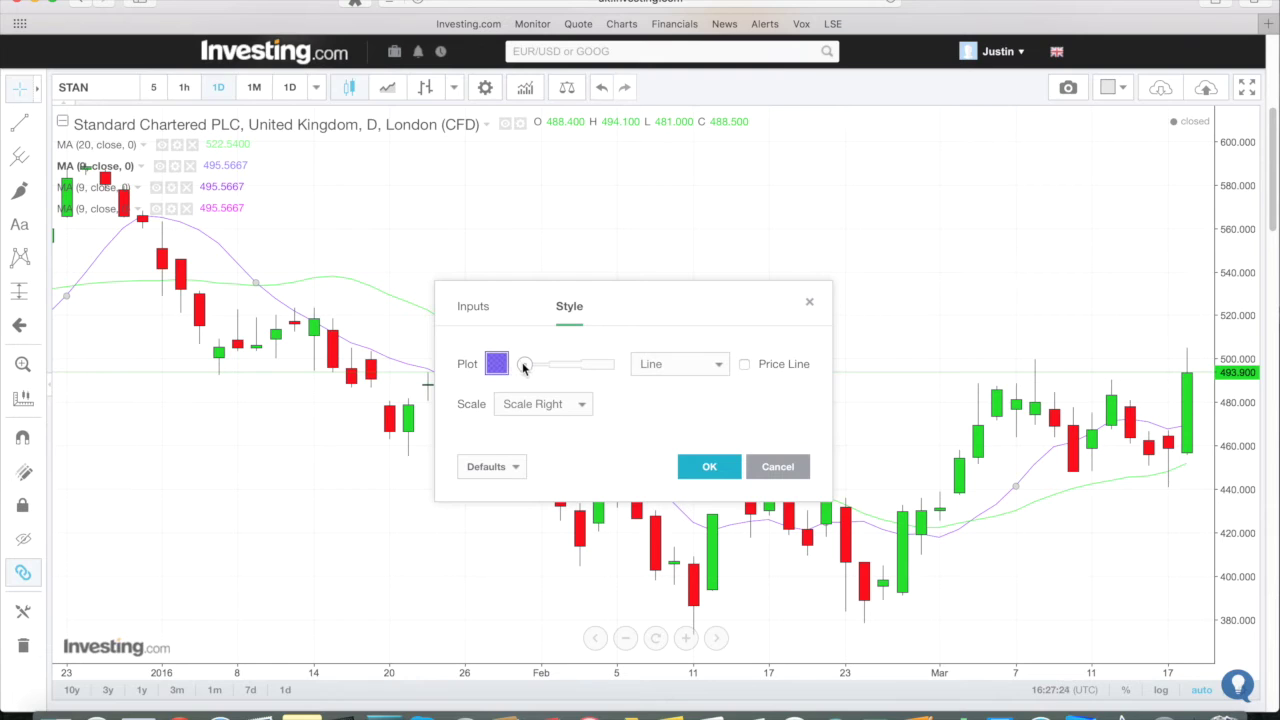
pyautogui.moveTo(524, 366); pyautogui.dragTo(557, 370)
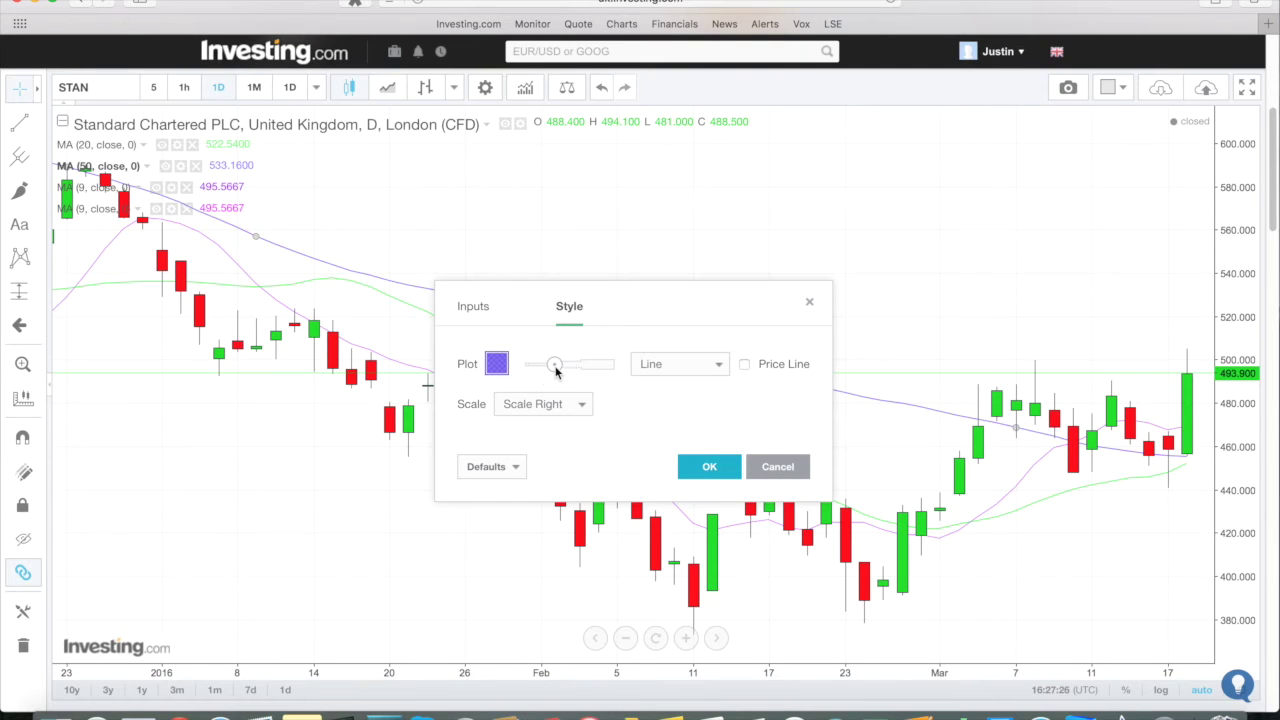
pyautogui.click(700, 467)
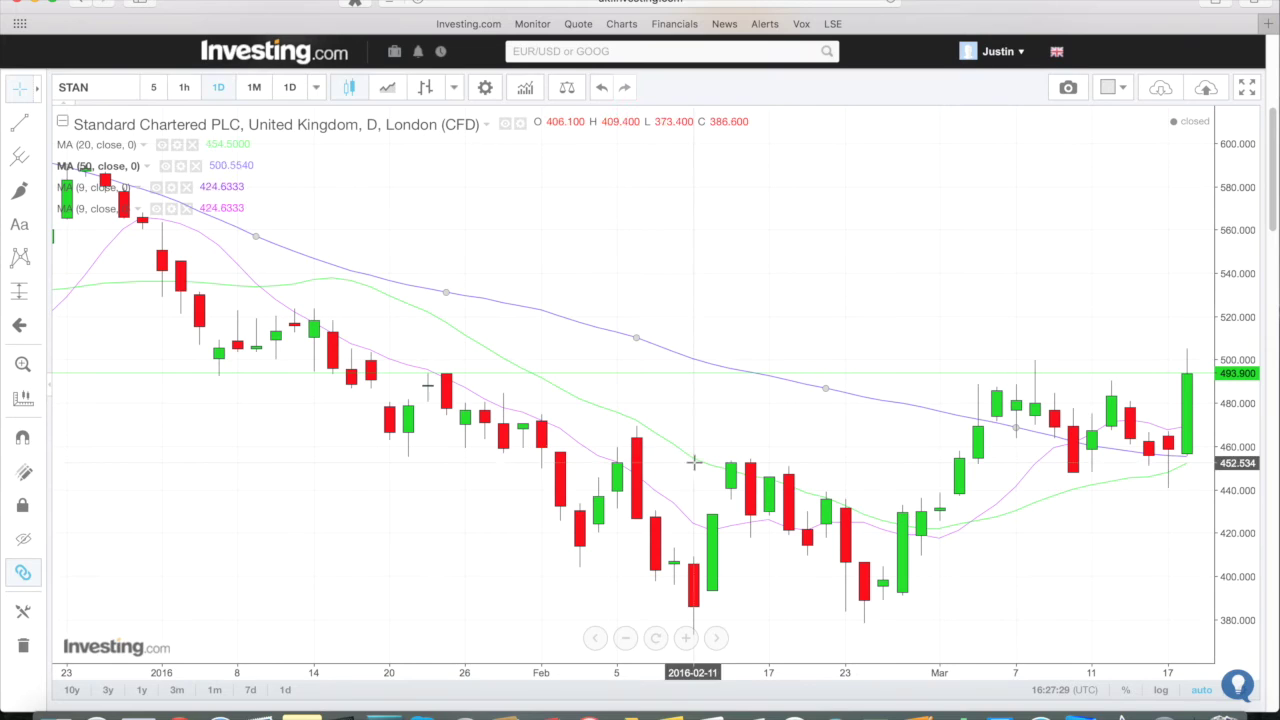
# Set the third moving average's length to 125 and style its plot as a thicker magenta line.
pyautogui.click(171, 188)
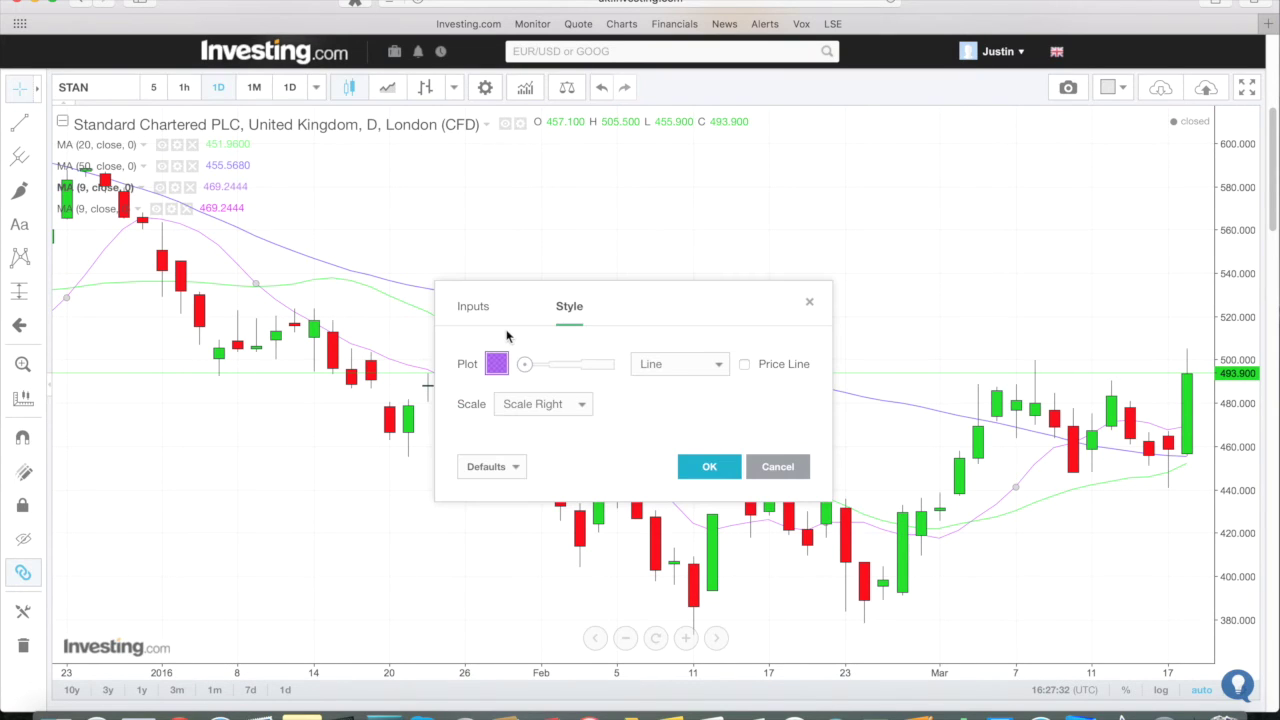
pyautogui.click(469, 316)
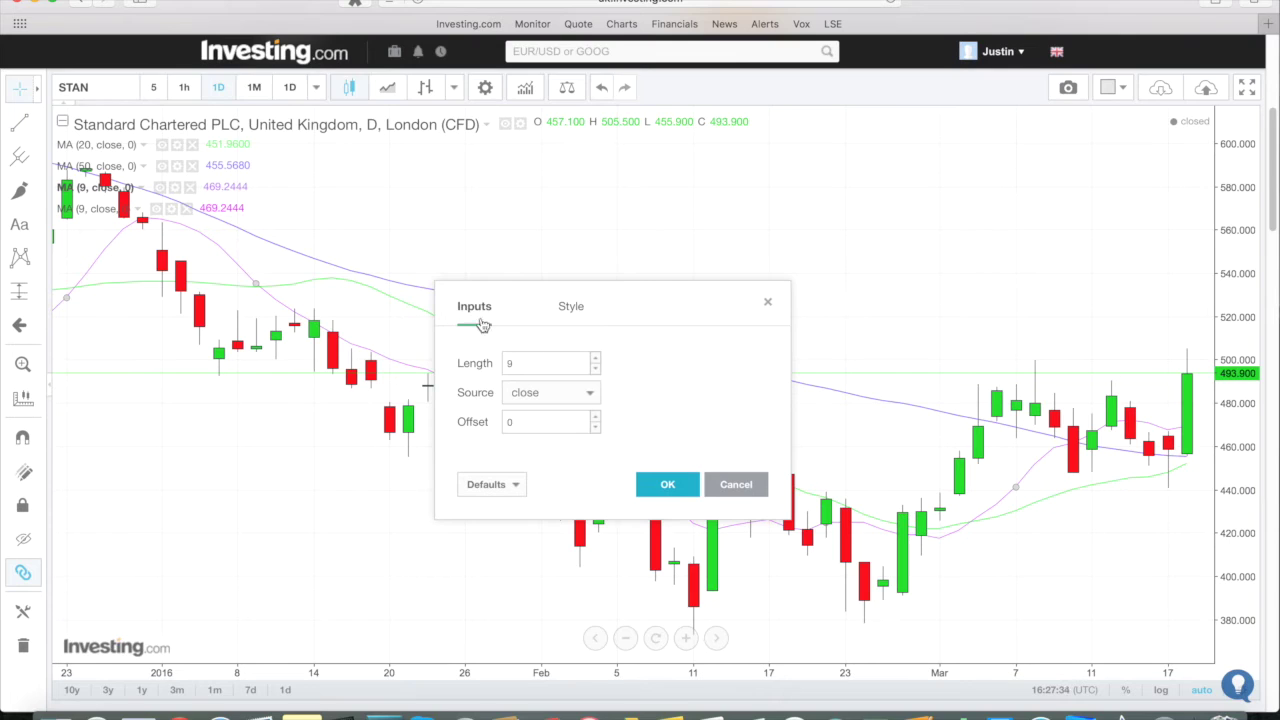
pyautogui.doubleClick(538, 365)
pyautogui.click(571, 310)
pyautogui.click(496, 364)
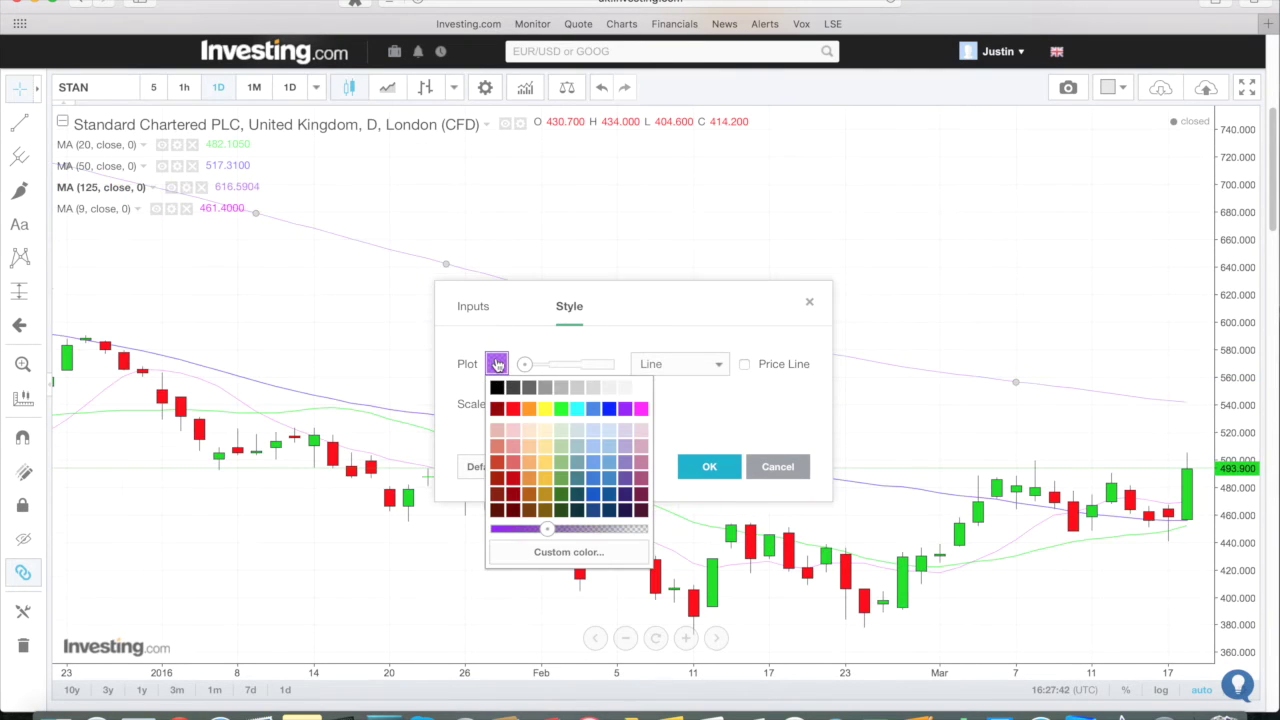
pyautogui.click(642, 417)
pyautogui.click(553, 368)
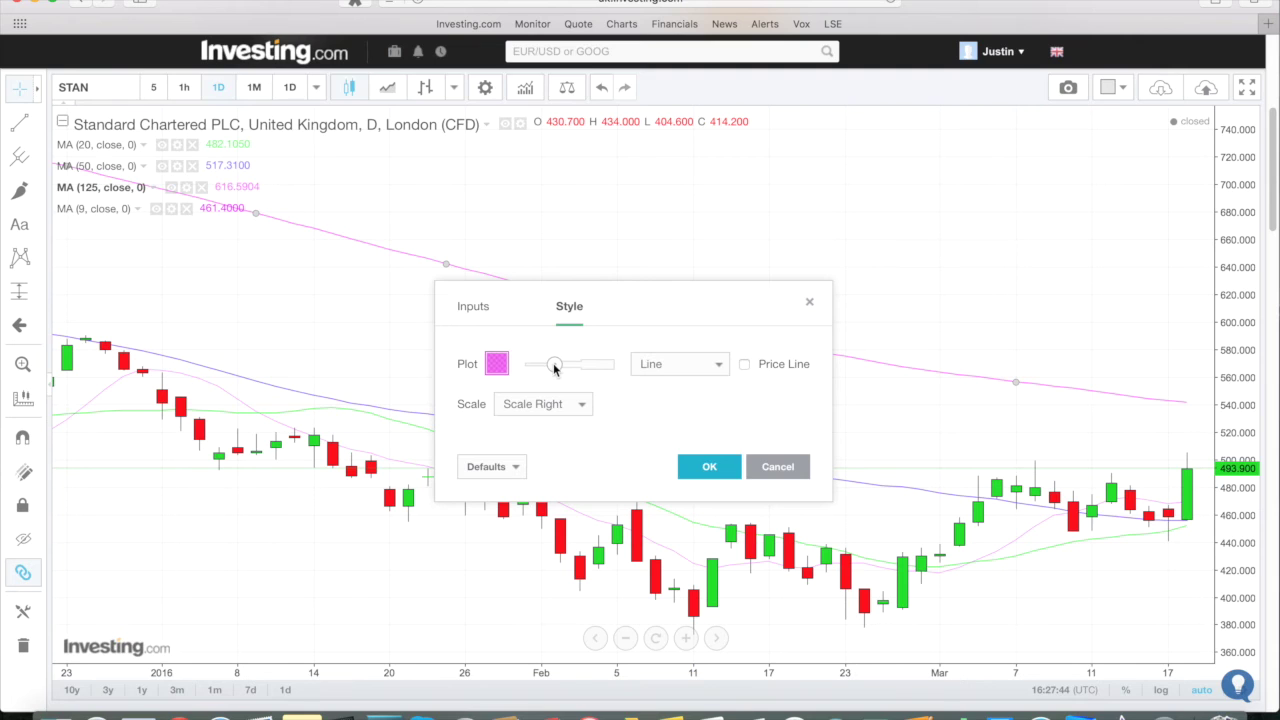
pyautogui.click(704, 467)
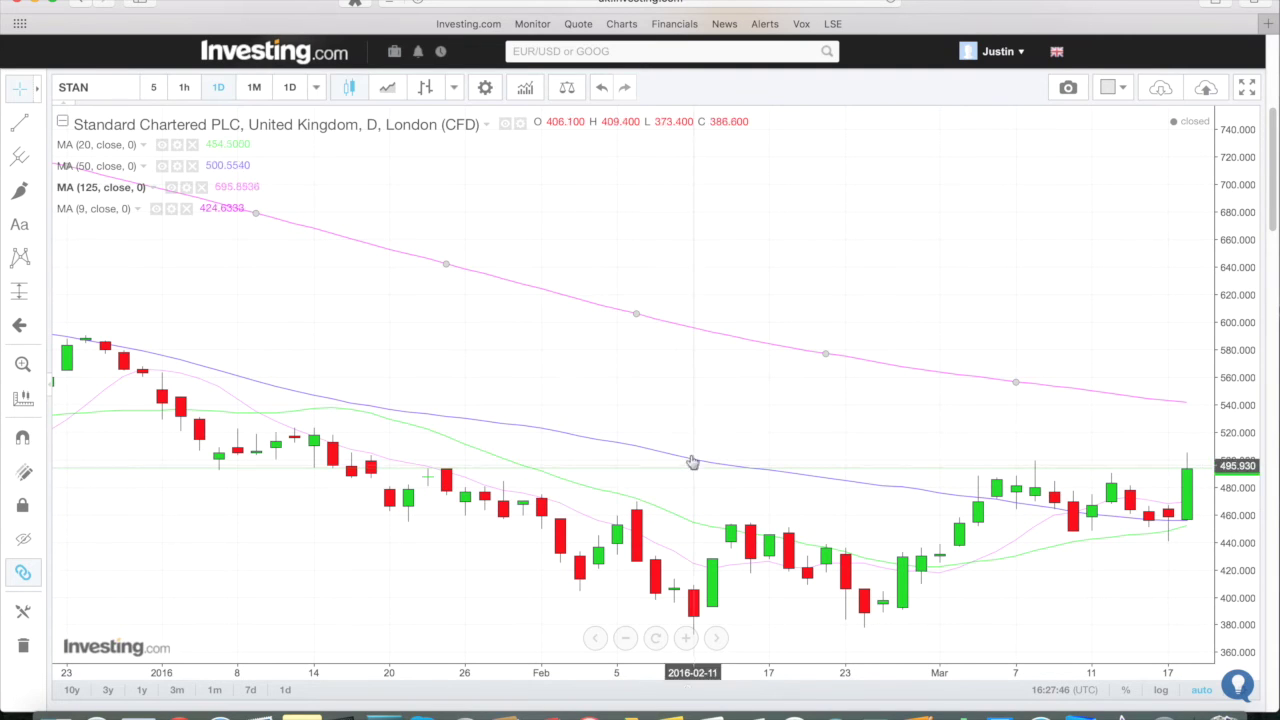
# Set the fourth moving average's length to 200 and style its plot as an extra-thick red line.
pyautogui.click(171, 209)
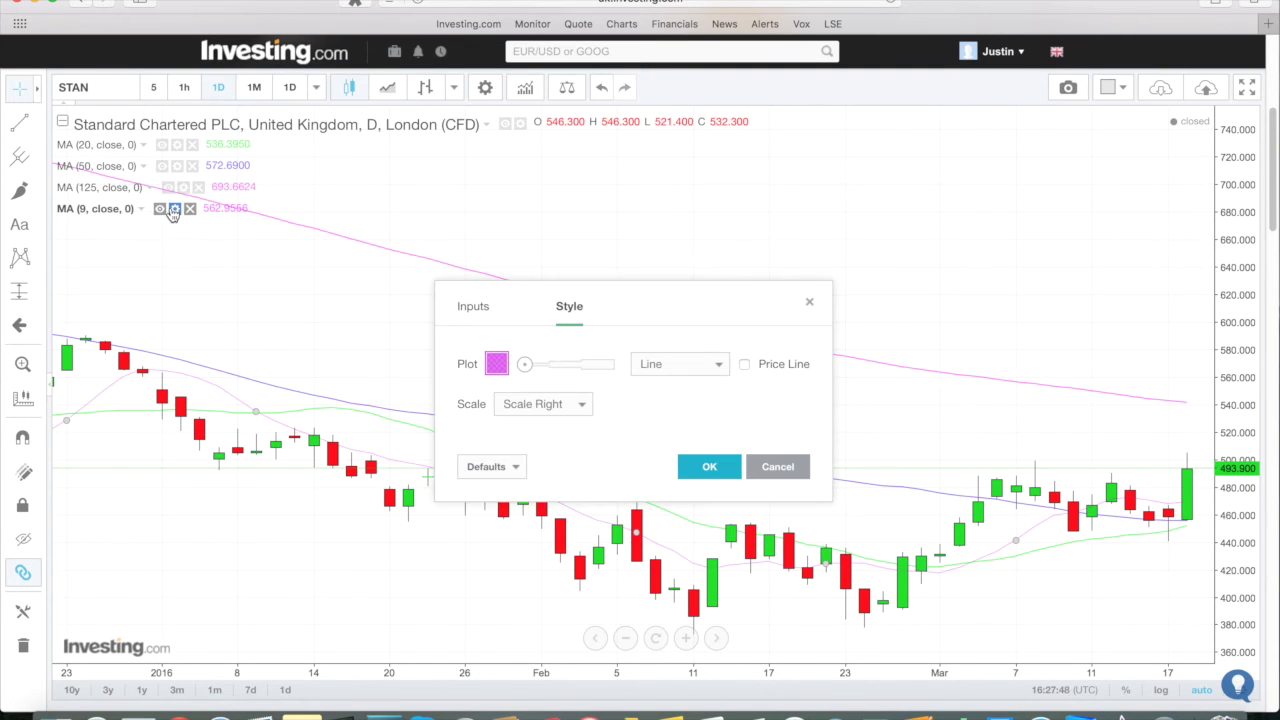
pyautogui.click(470, 314)
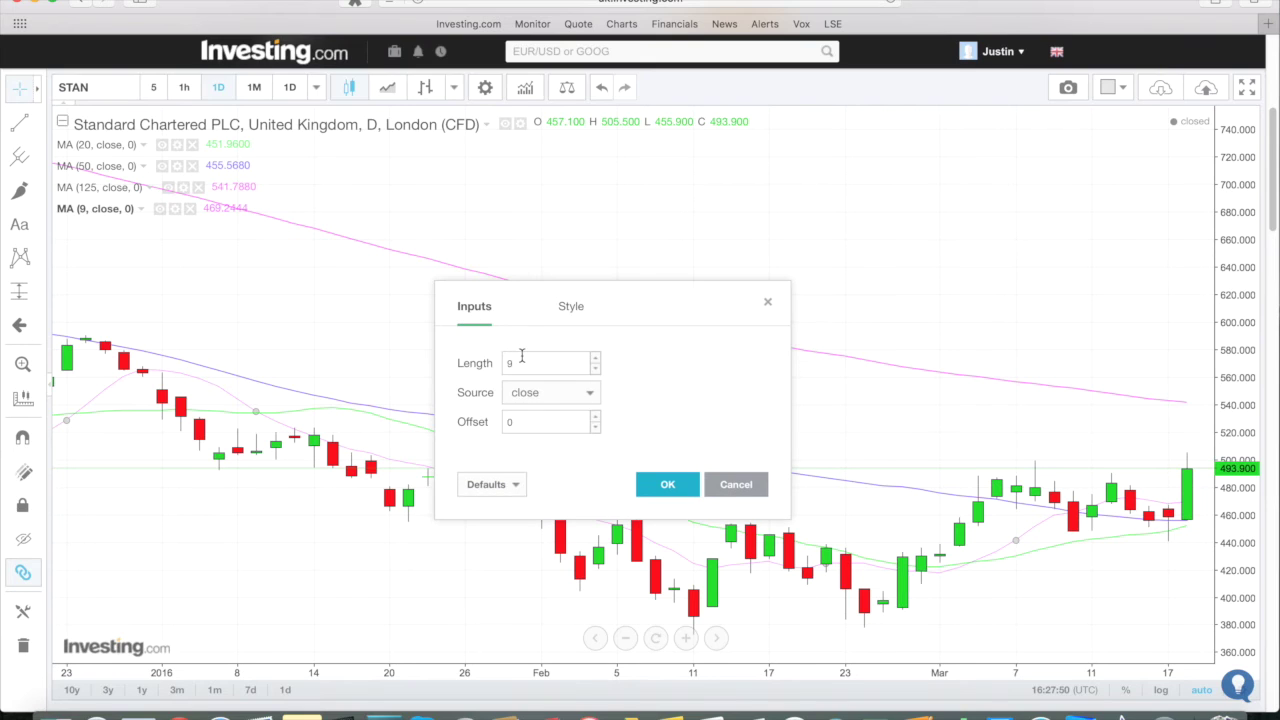
pyautogui.moveTo(528, 363); pyautogui.dragTo(494, 364)
pyautogui.click(566, 304)
pyautogui.click(497, 365)
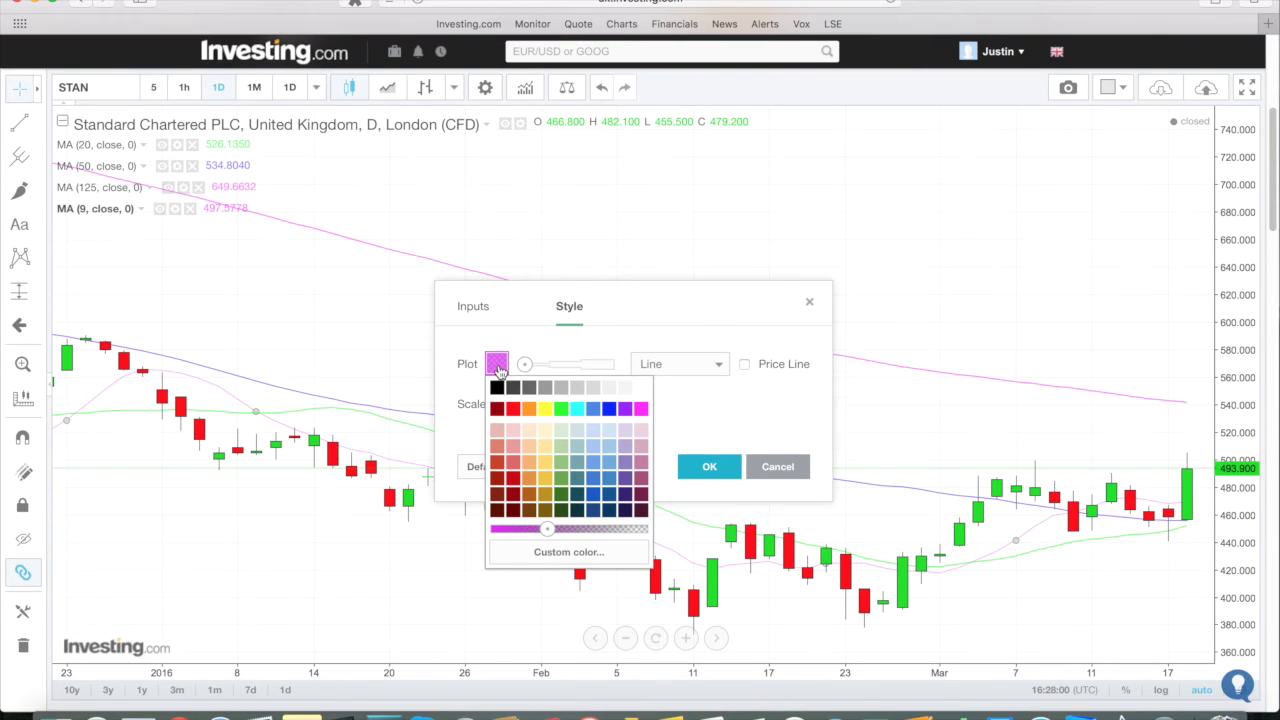
pyautogui.click(513, 408)
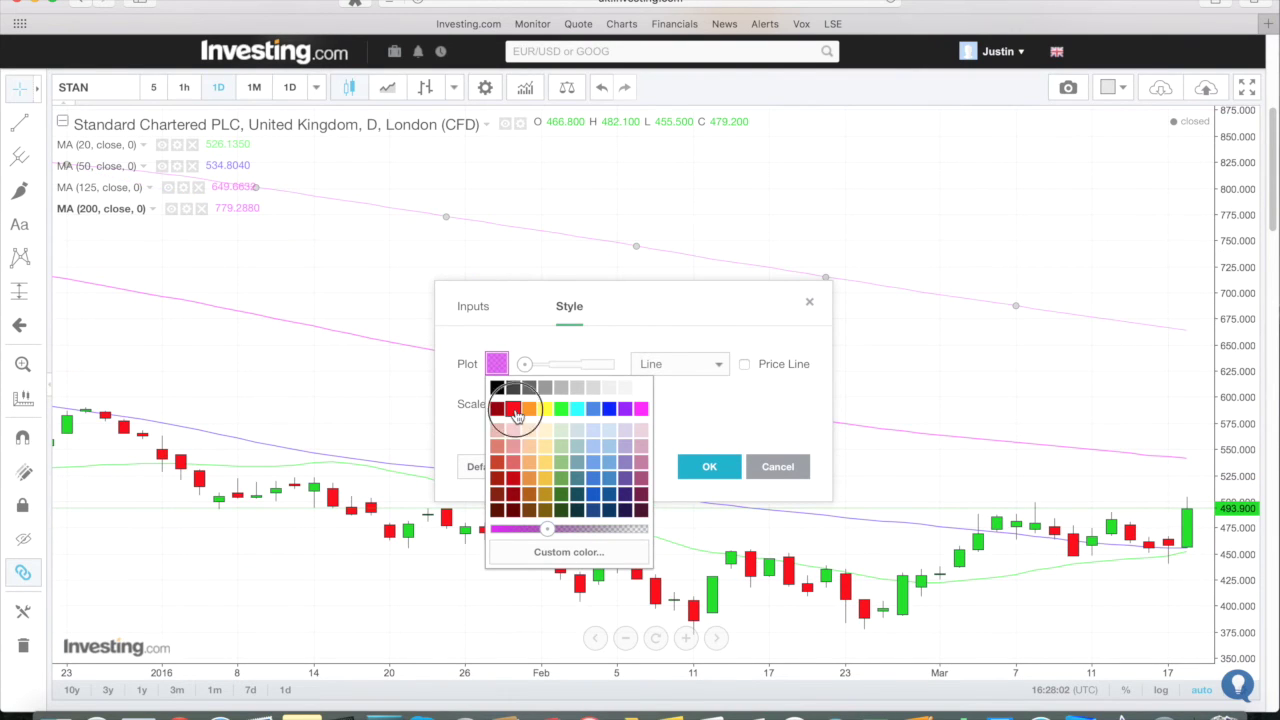
pyautogui.click(583, 366)
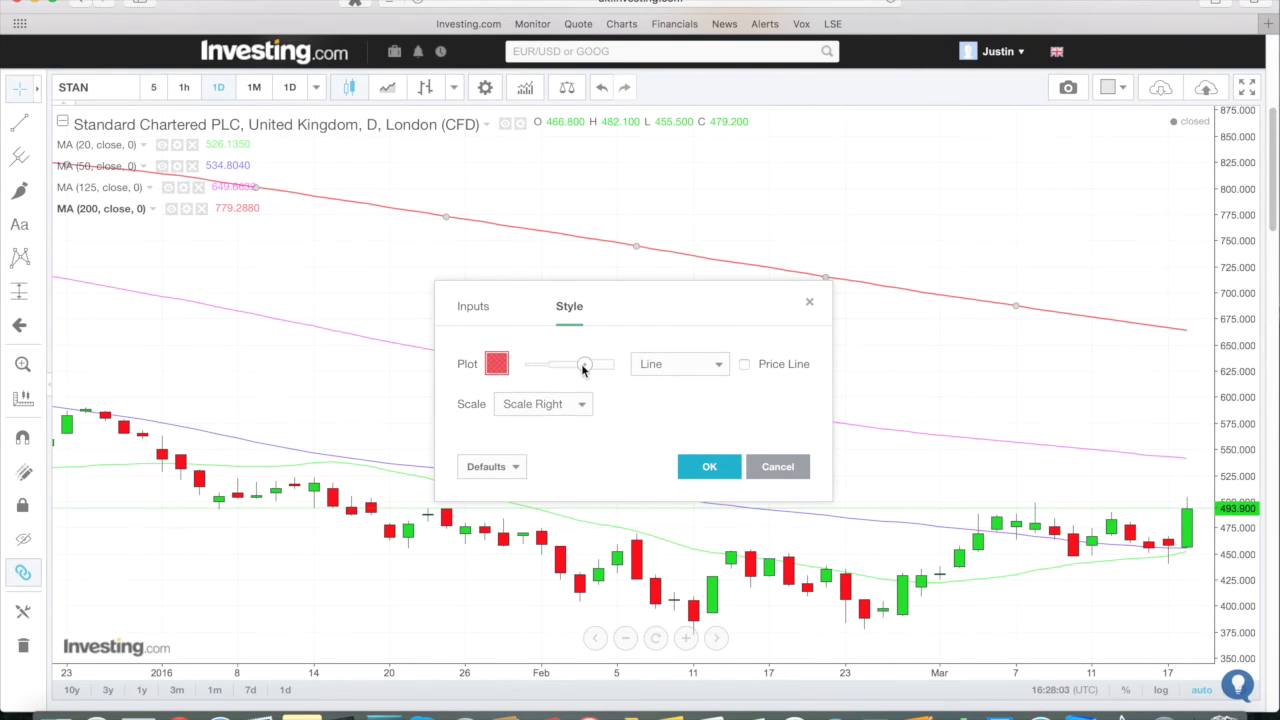
pyautogui.click(709, 466)
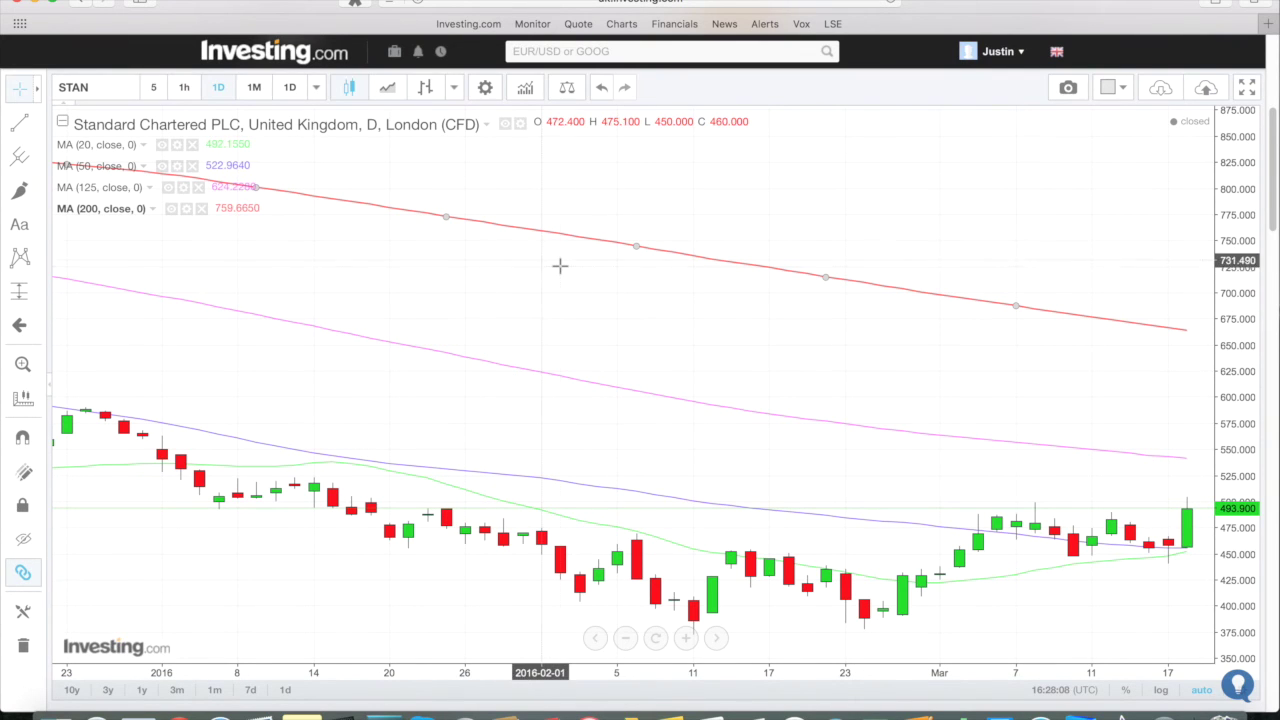
# Examine how the four moving averages follow the daily STAN price from early 2016 back to 2010, and look closer at mid-2014 to mid-2015.
pyautogui.scroll(-10, 560, 265)
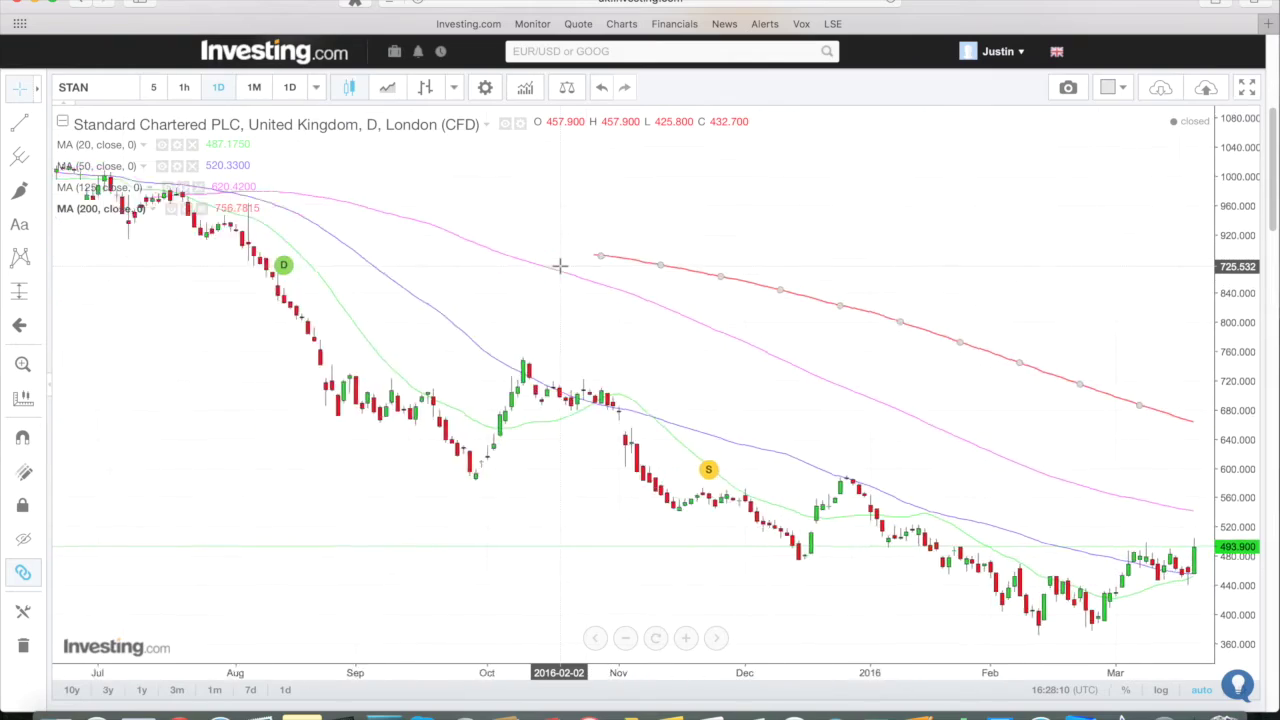
pyautogui.scroll(-10, 560, 265)
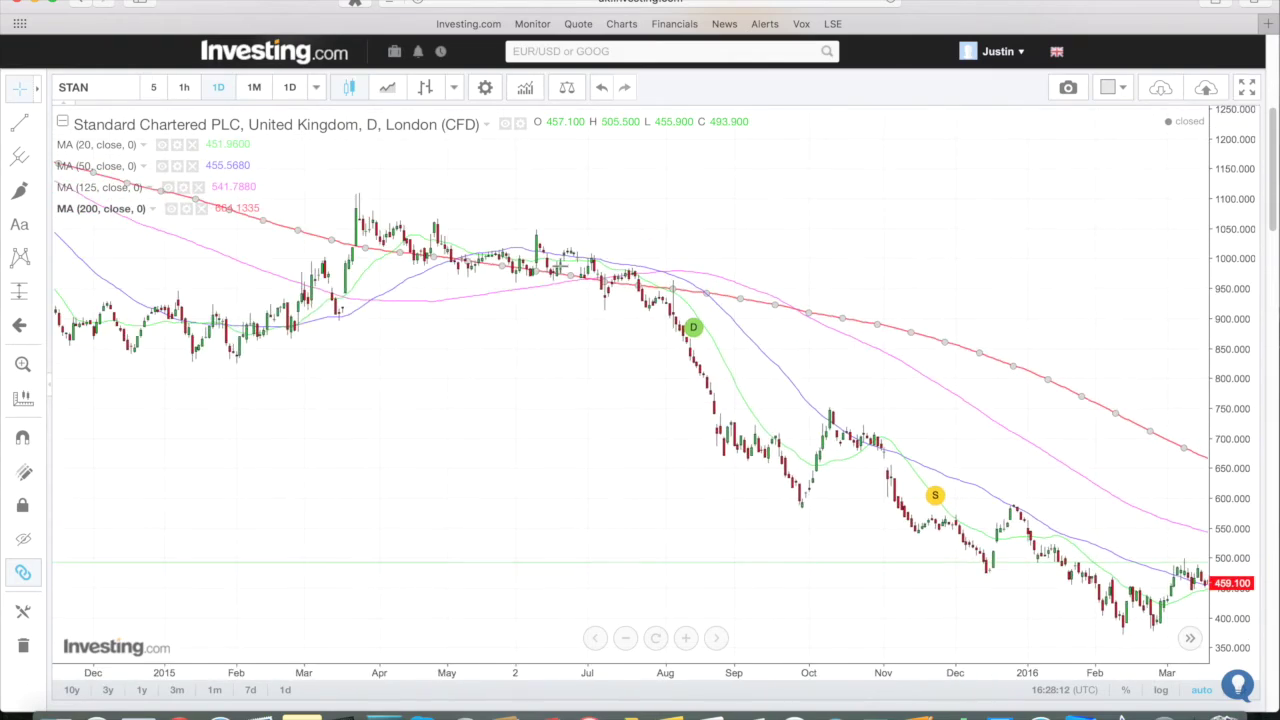
pyautogui.scroll(-10, 560, 265)
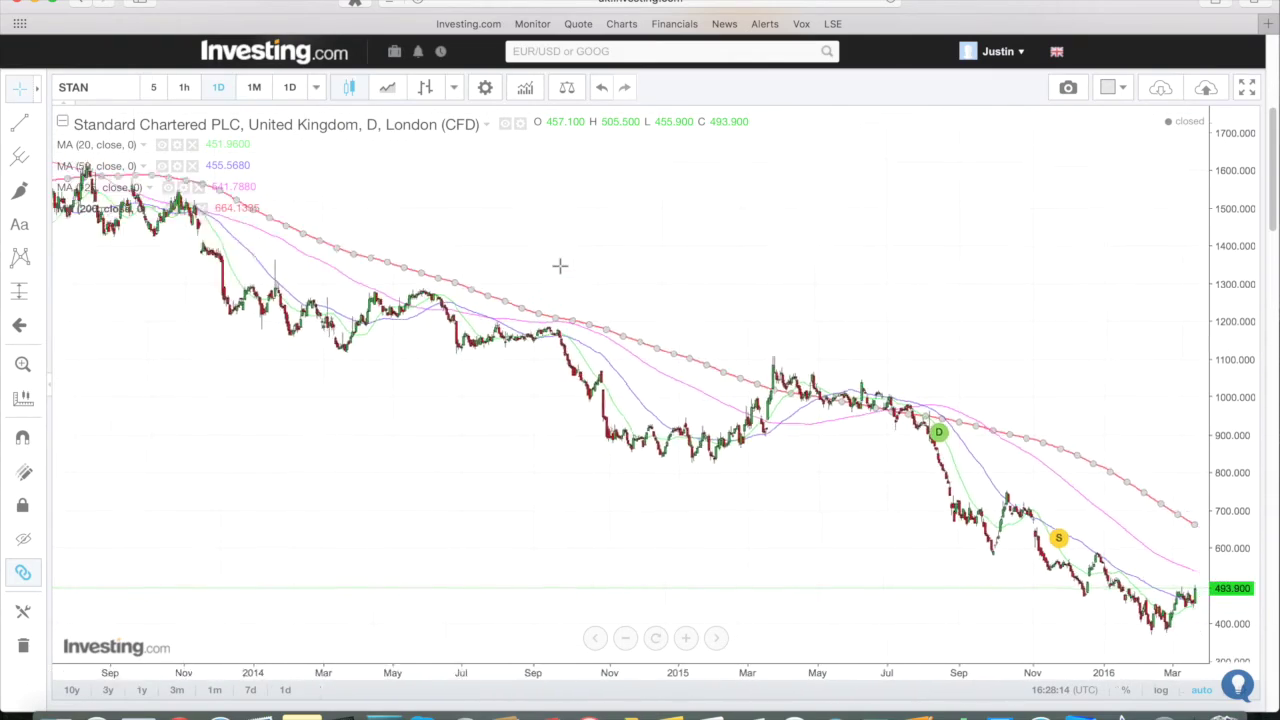
pyautogui.scroll(-7, 560, 265)
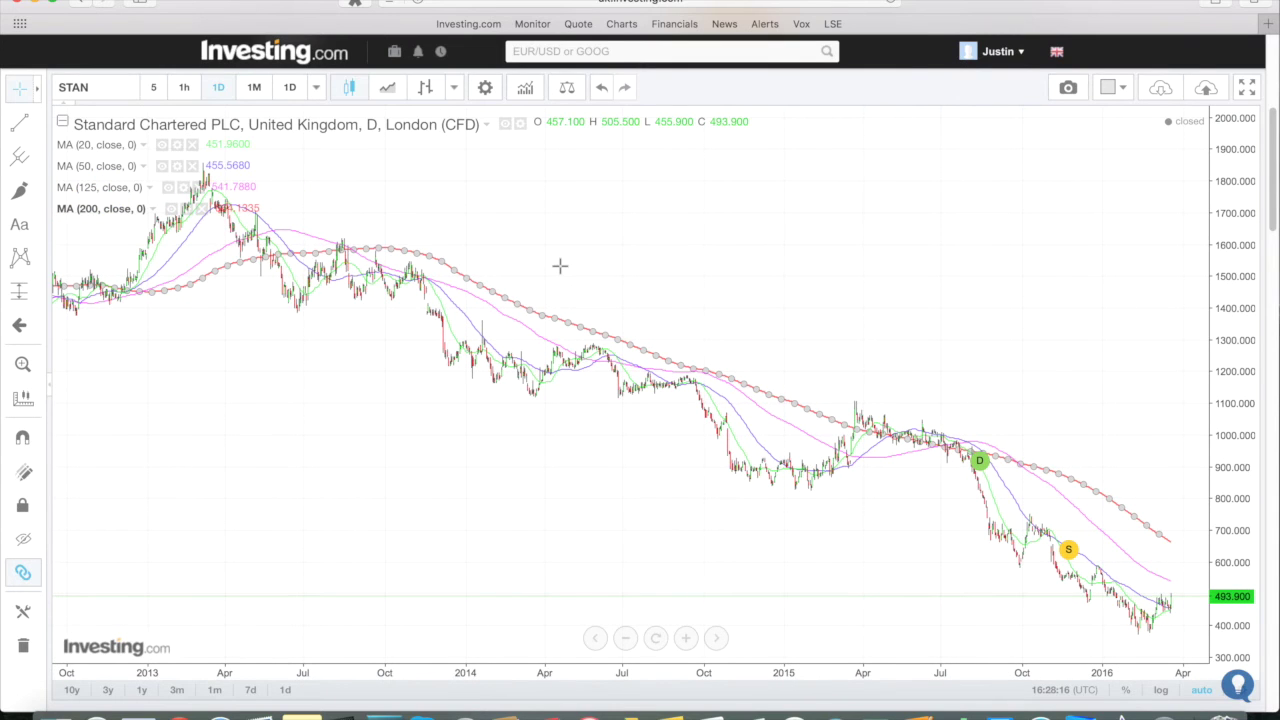
pyautogui.click(557, 264)
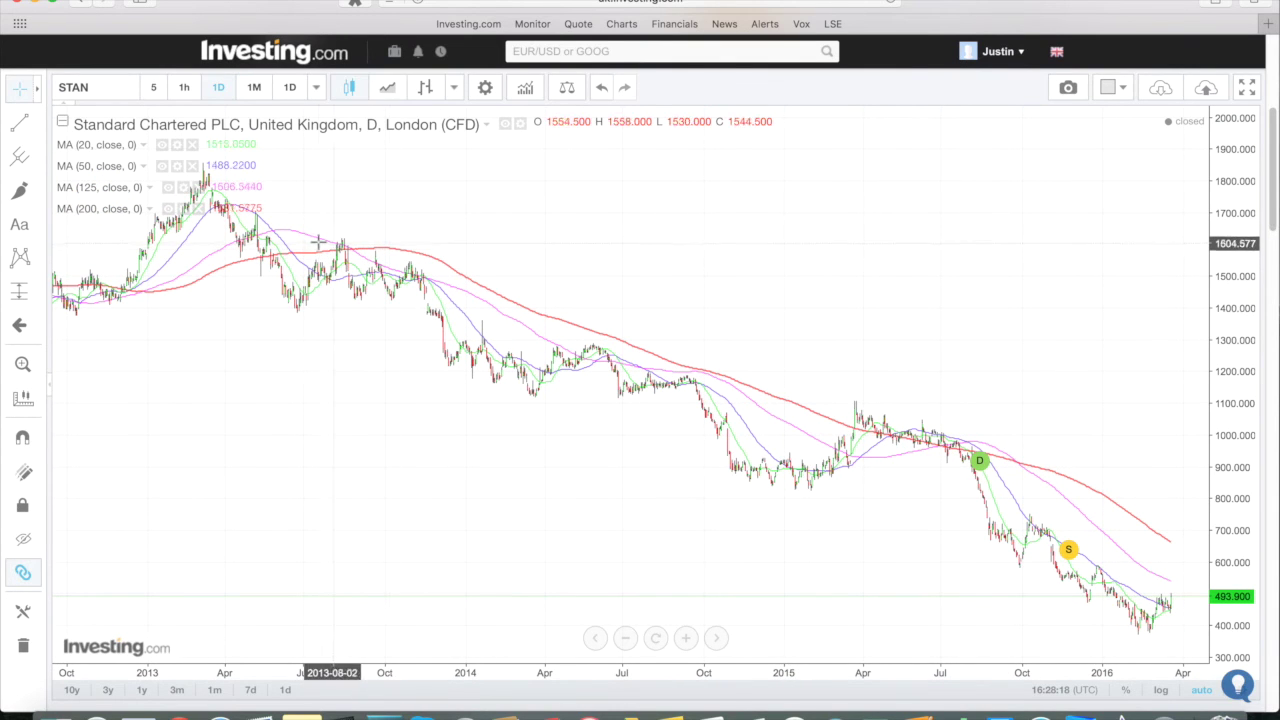
pyautogui.scroll(-8, 306, 435)
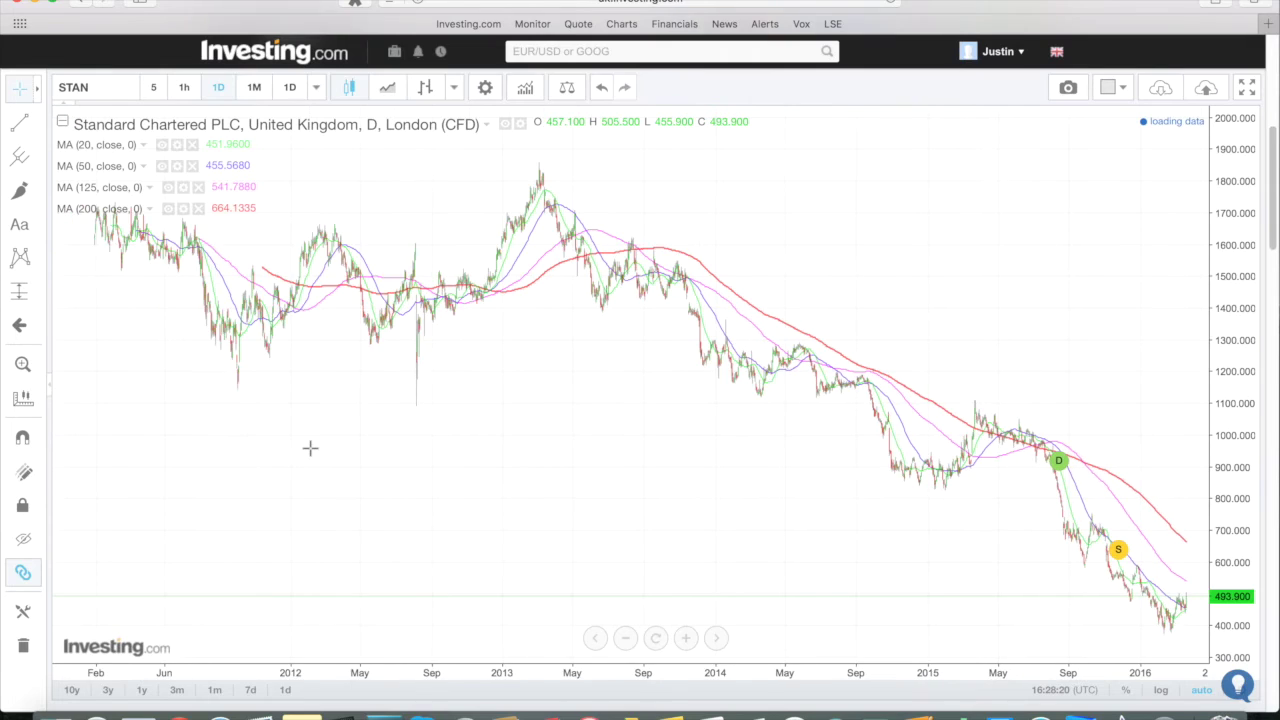
pyautogui.scroll(-8, 310, 448)
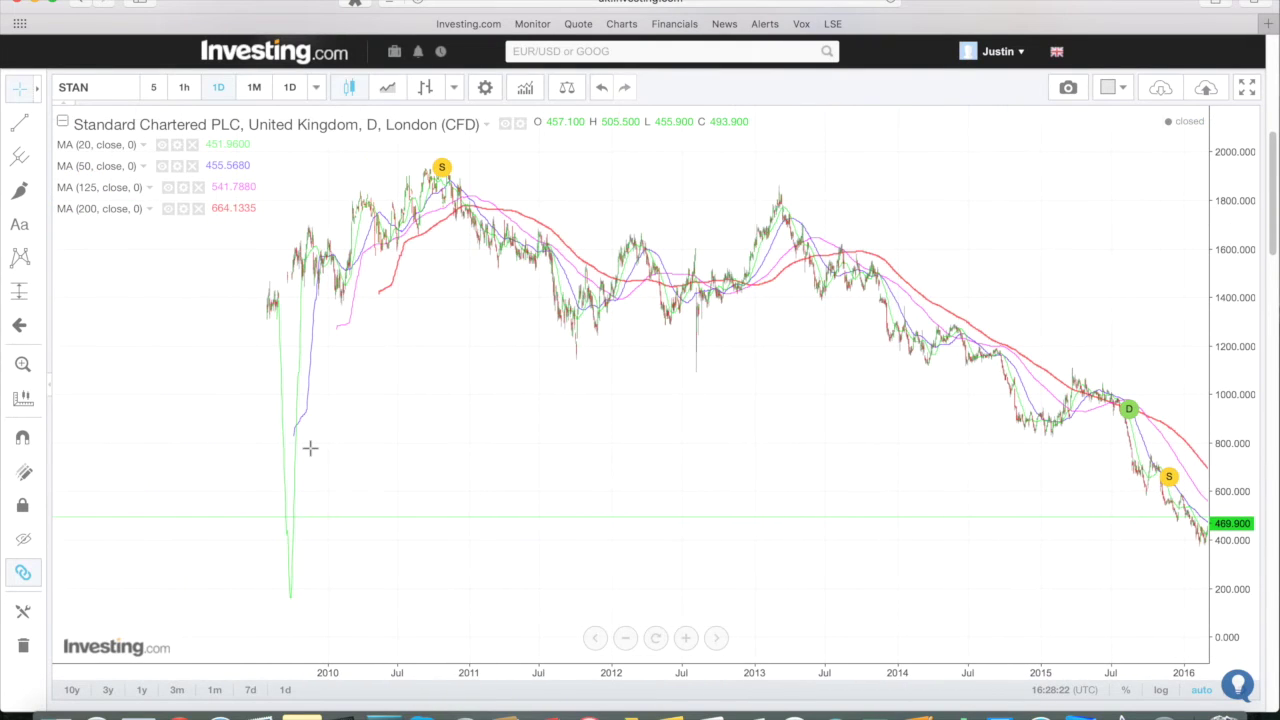
pyautogui.scroll(10, 310, 448)
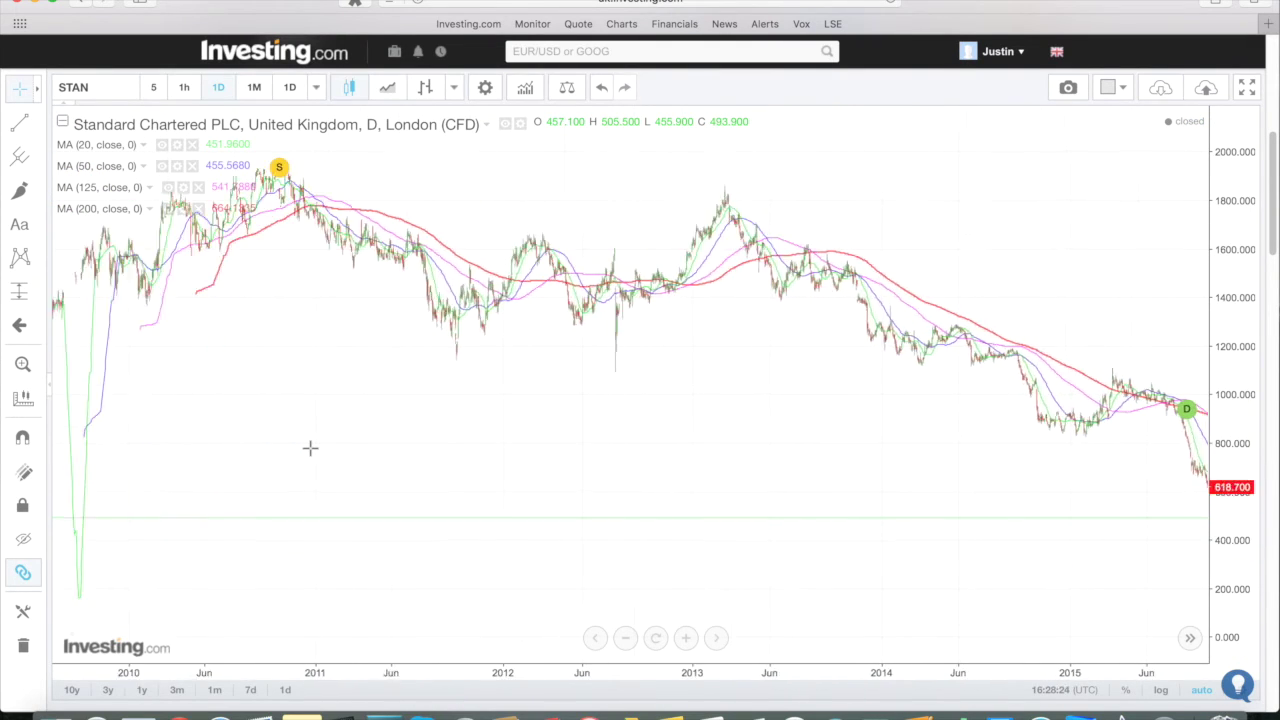
pyautogui.scroll(3, 310, 448)
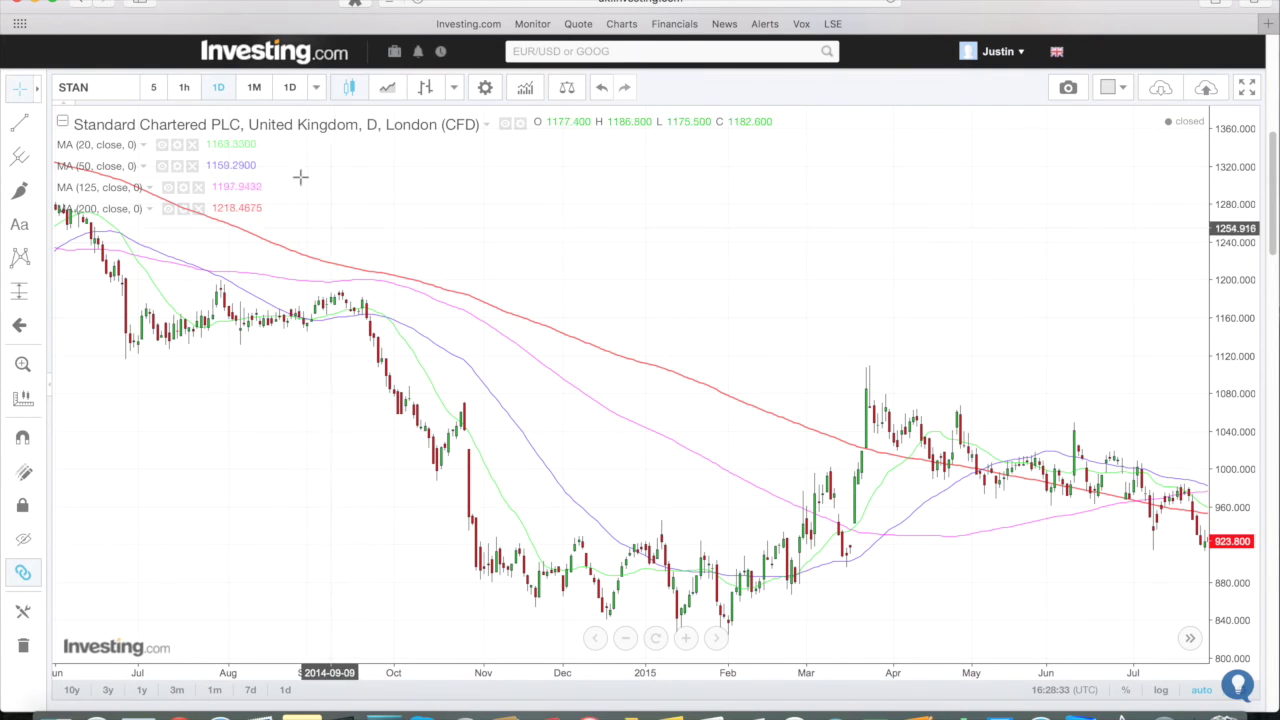
# Try the monthly interval on the STAN chart and switch it to weekly candles.
pyautogui.click(254, 88)
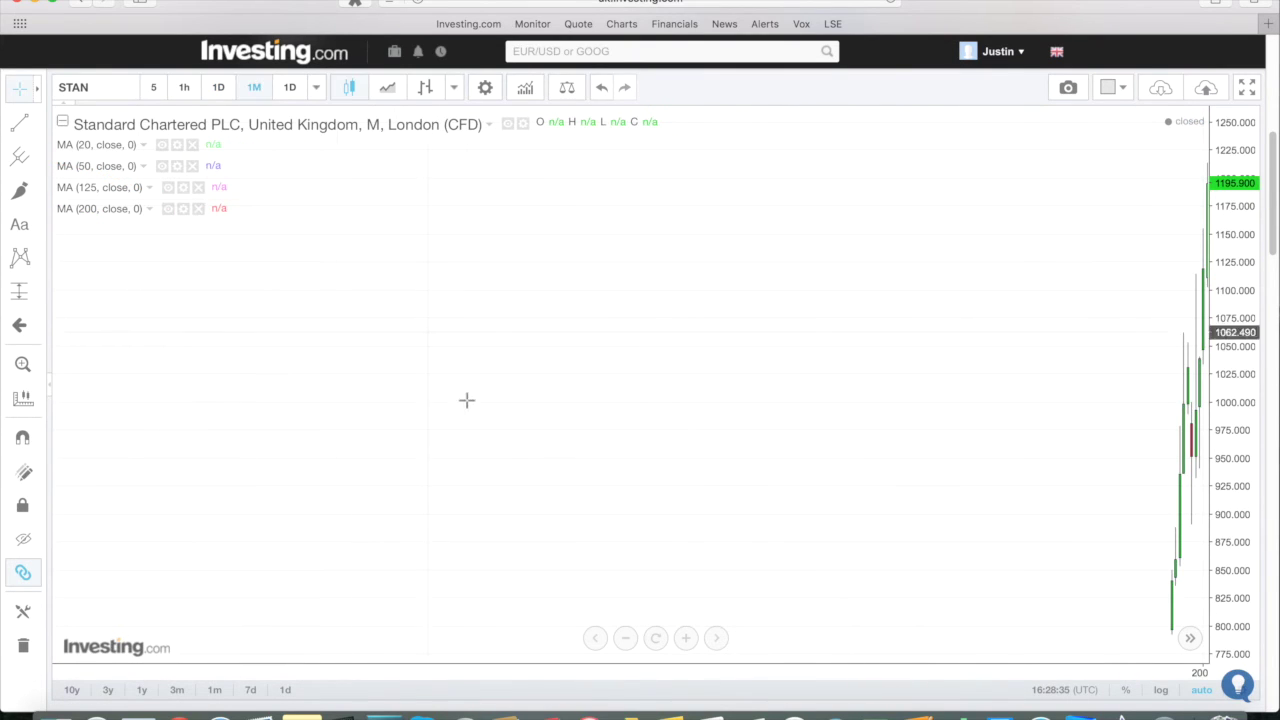
pyautogui.scroll(5, 481, 341)
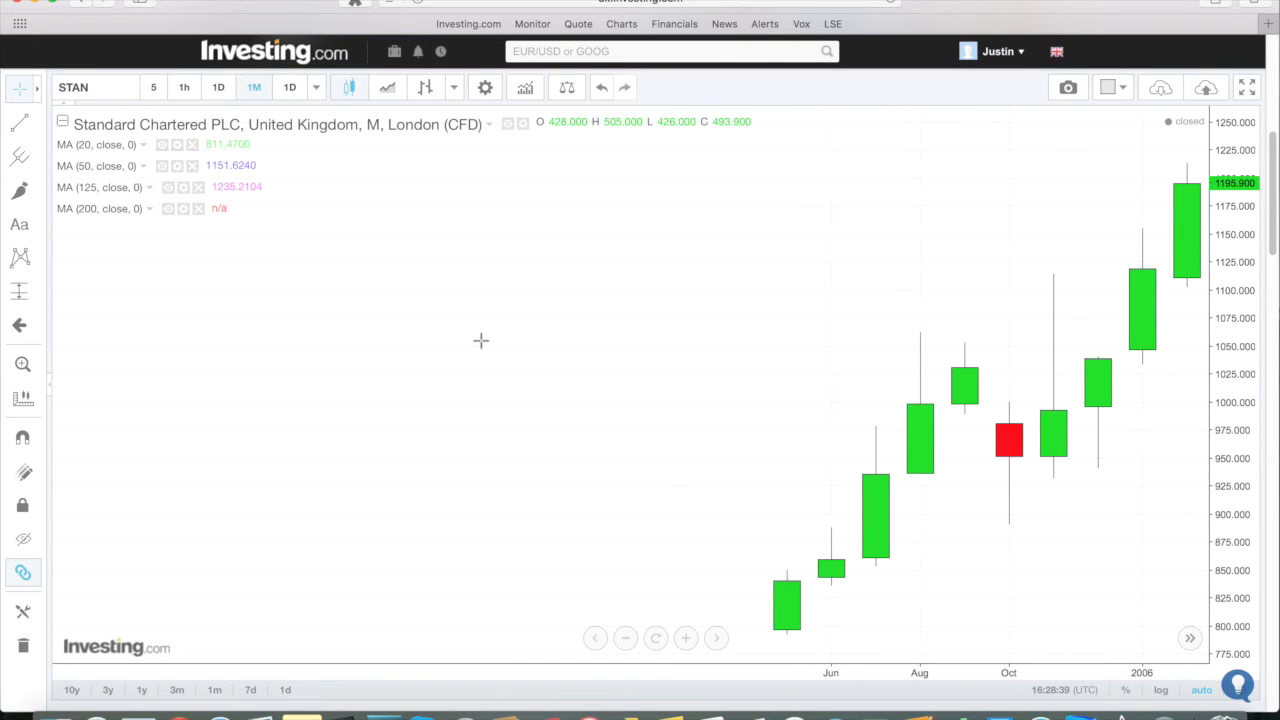
pyautogui.click(315, 90)
pyautogui.click(300, 384)
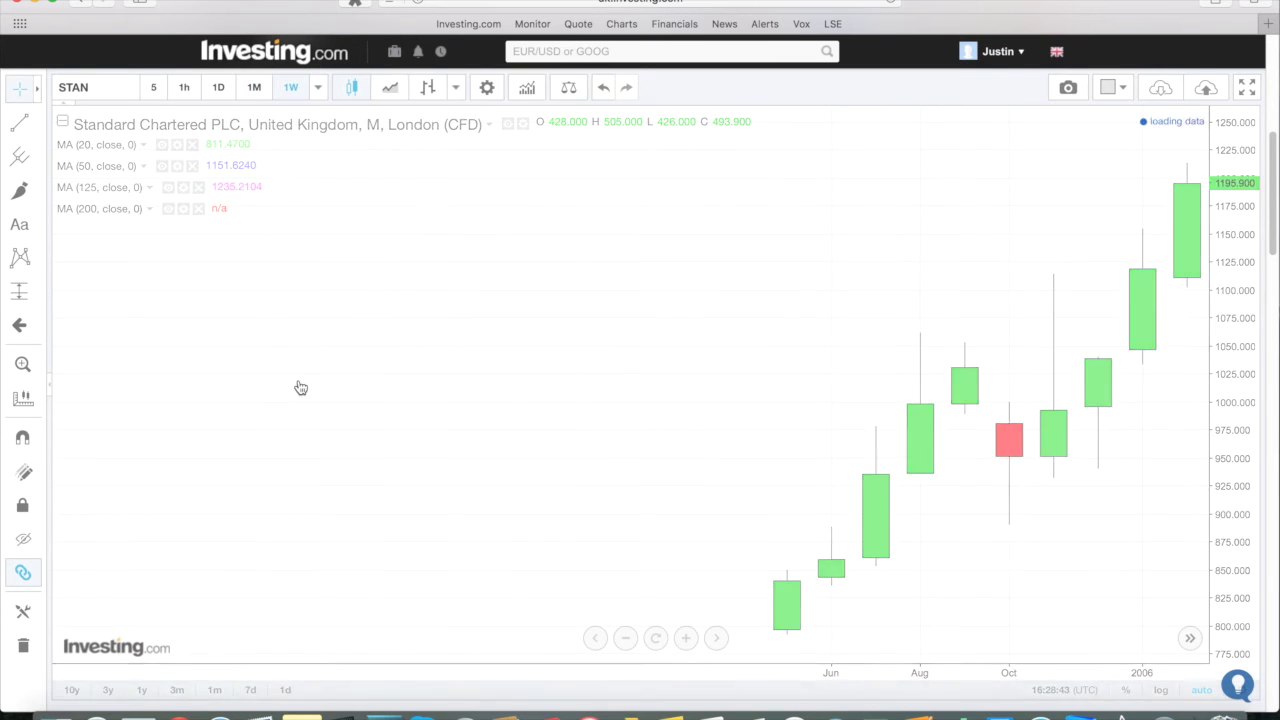
# Examine the weekly STAN candles and their moving averages from 2009 through mid-2014.
pyautogui.scroll(-10, 348, 300)
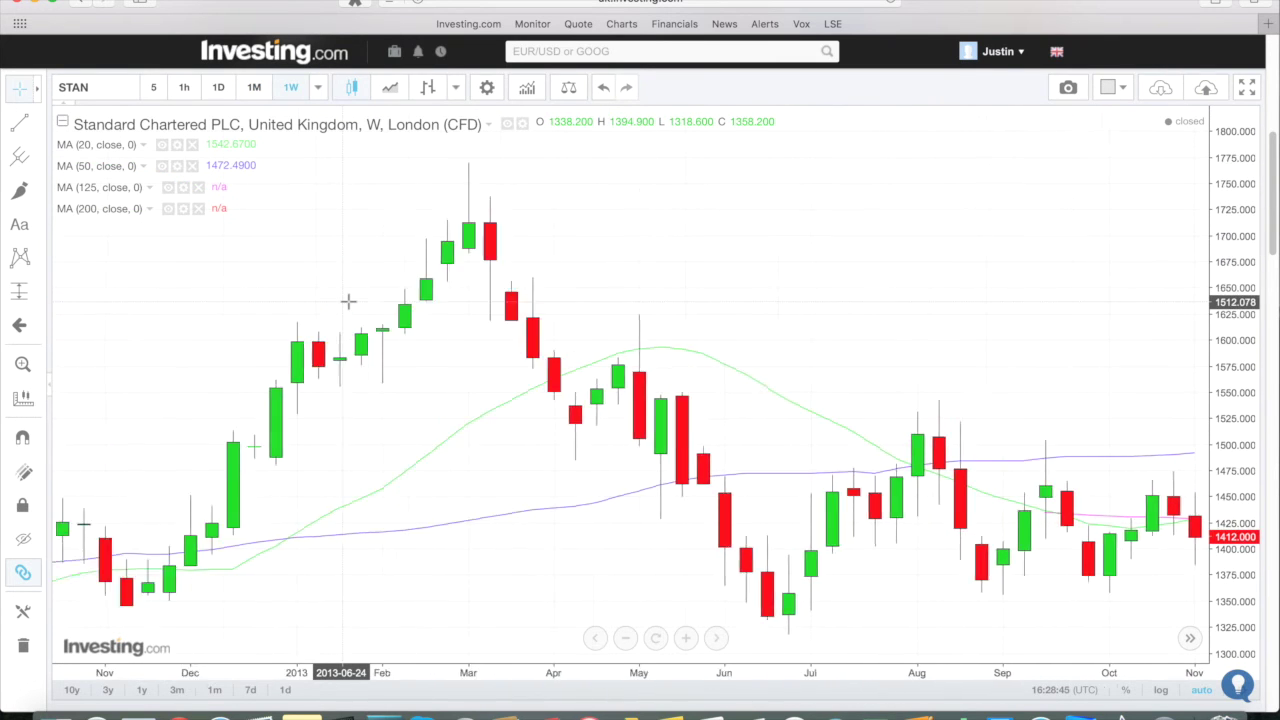
pyautogui.scroll(-10, 348, 300)
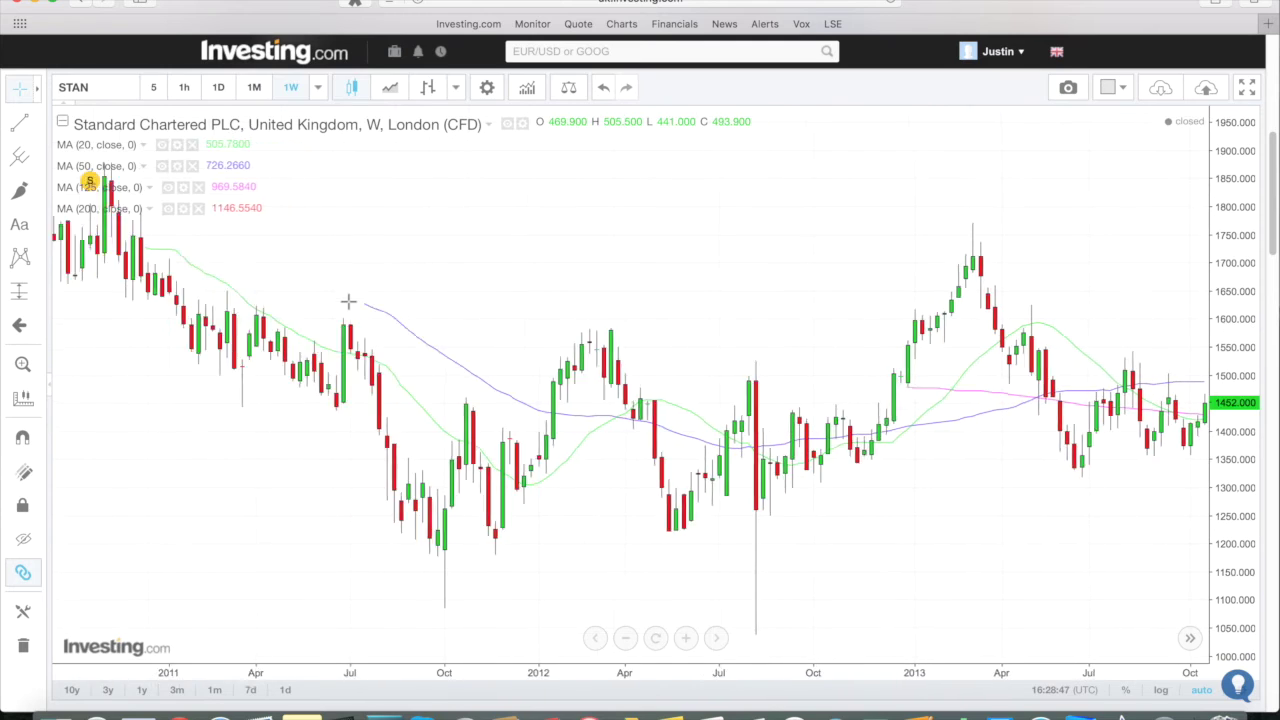
pyautogui.scroll(-2, 348, 300)
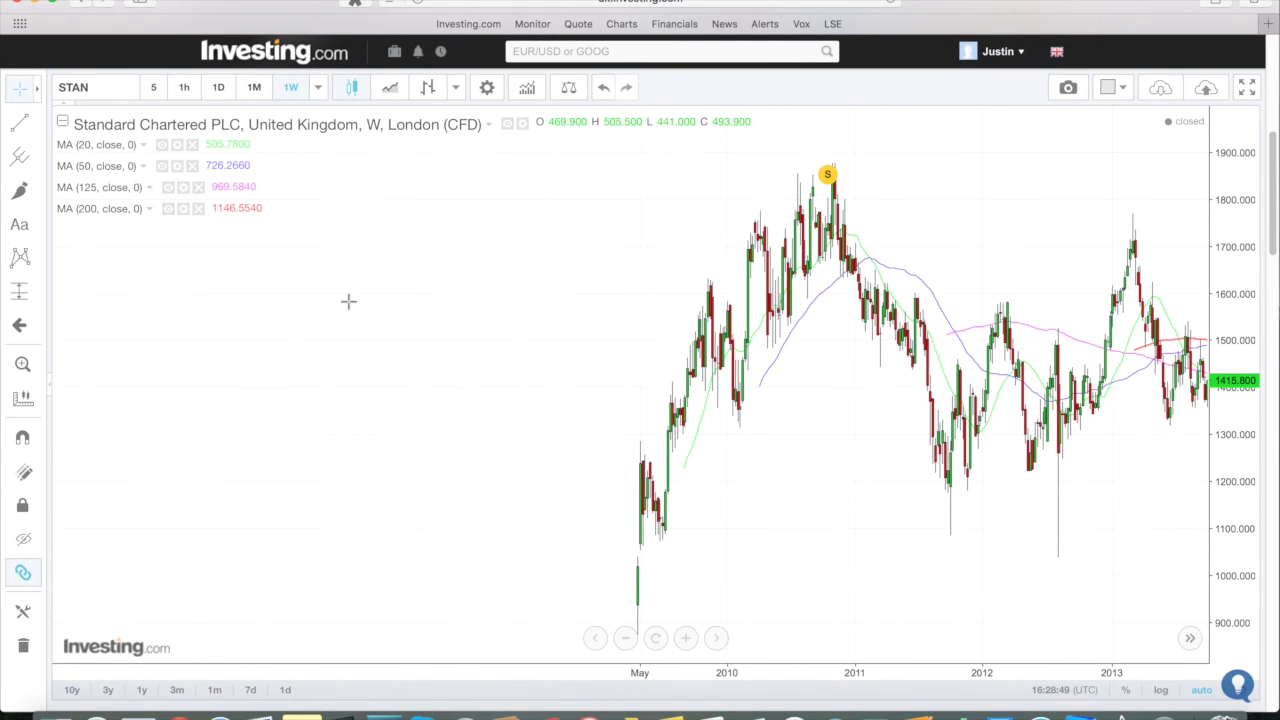
pyautogui.scroll(-3, 348, 300)
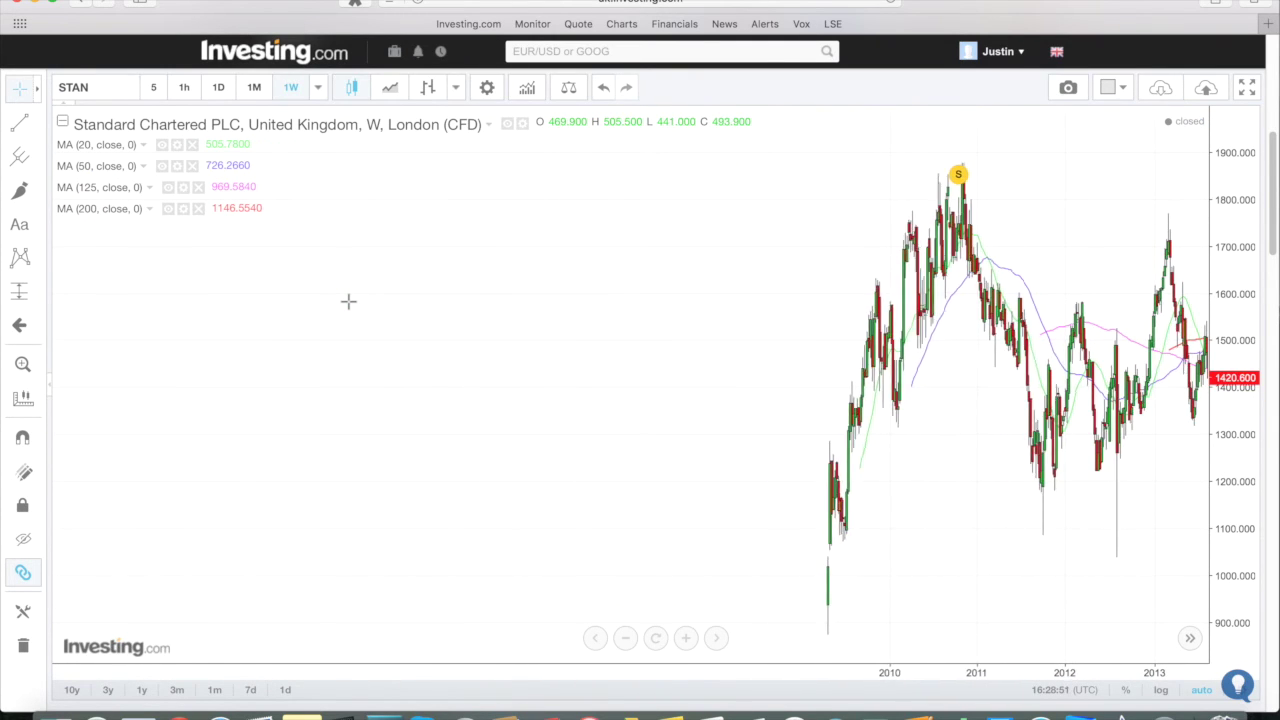
pyautogui.scroll(5, 348, 300)
pyautogui.scroll(4, 348, 300)
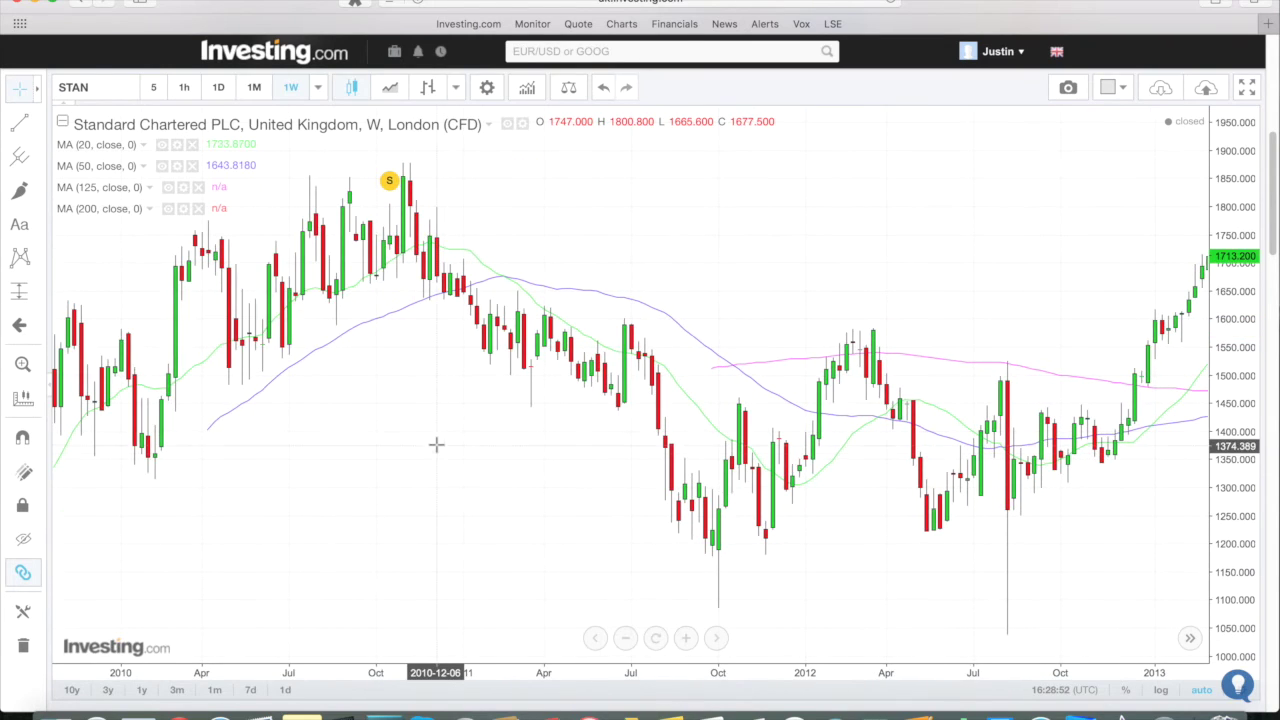
pyautogui.moveTo(437, 445)
pyautogui.mouseDown()
pyautogui.moveTo(197, 457)
pyautogui.moveTo(100, 491)
pyautogui.mouseUp()
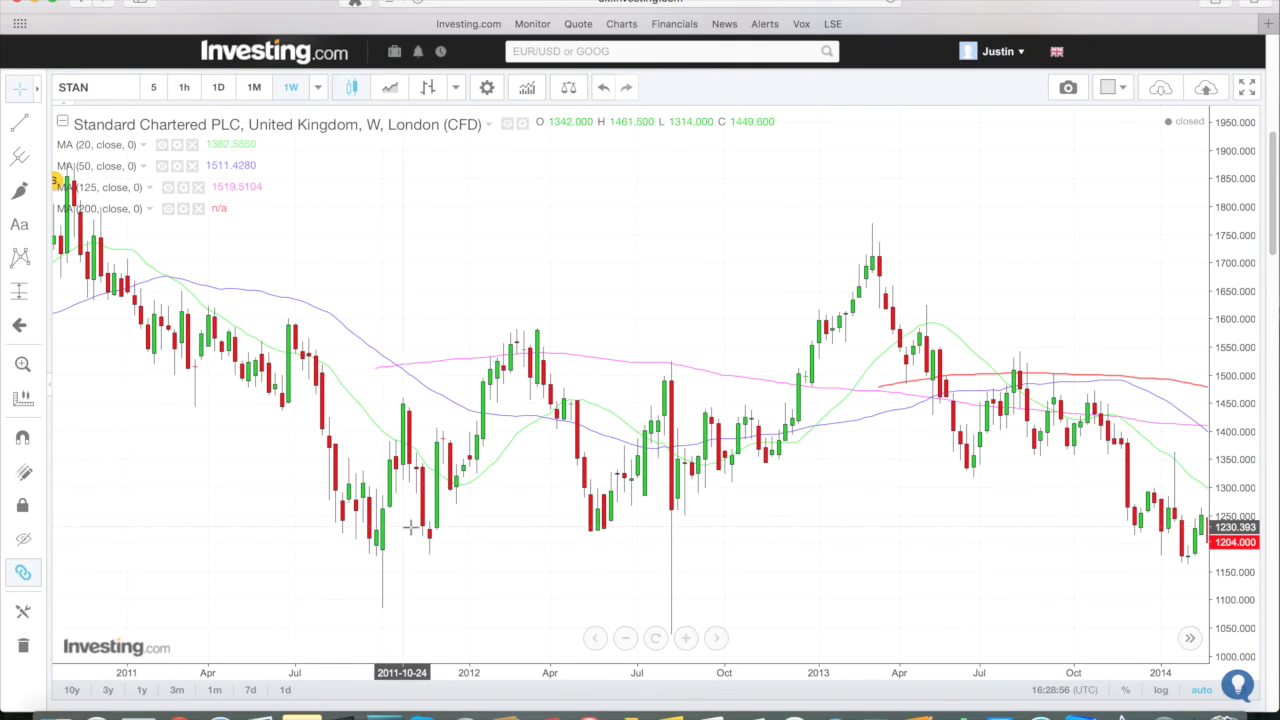
pyautogui.moveTo(325, 525); pyautogui.dragTo(201, 527)
pyautogui.moveTo(403, 549); pyautogui.dragTo(343, 549)
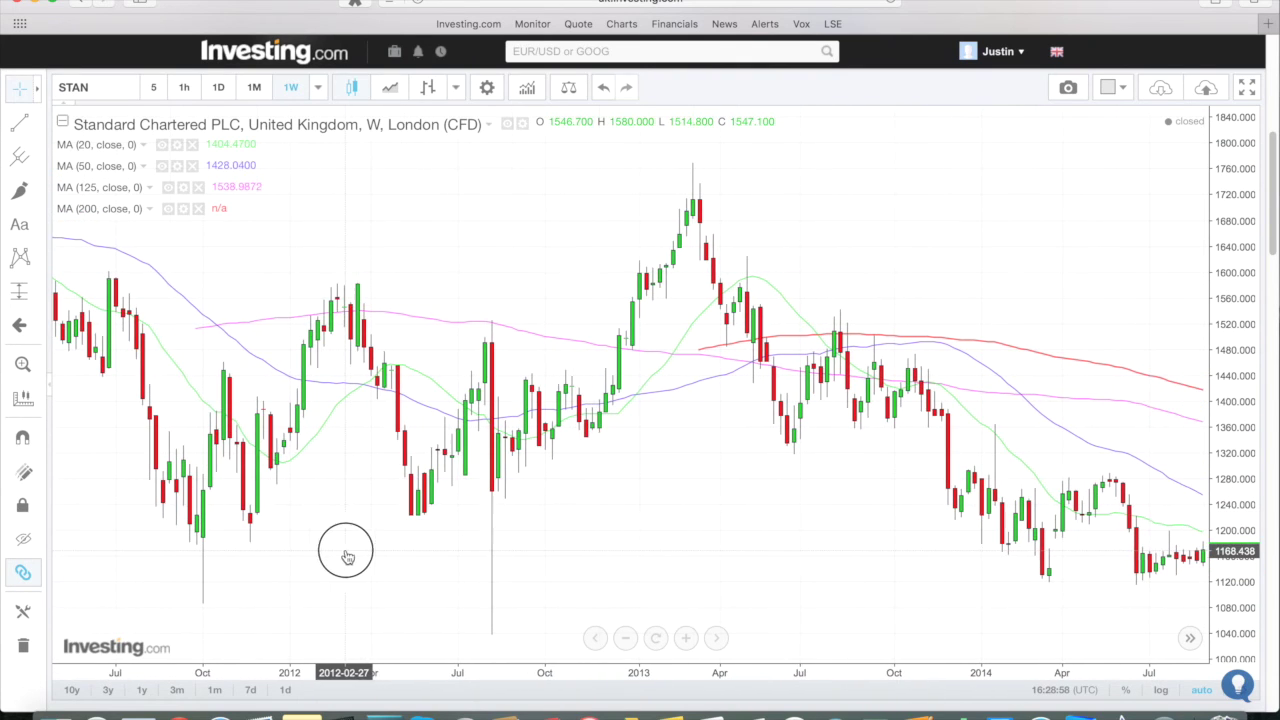
# Switch the STAN chart back to daily candles and focus on the price from November 2015 to March 2016.
pyautogui.click(226, 88)
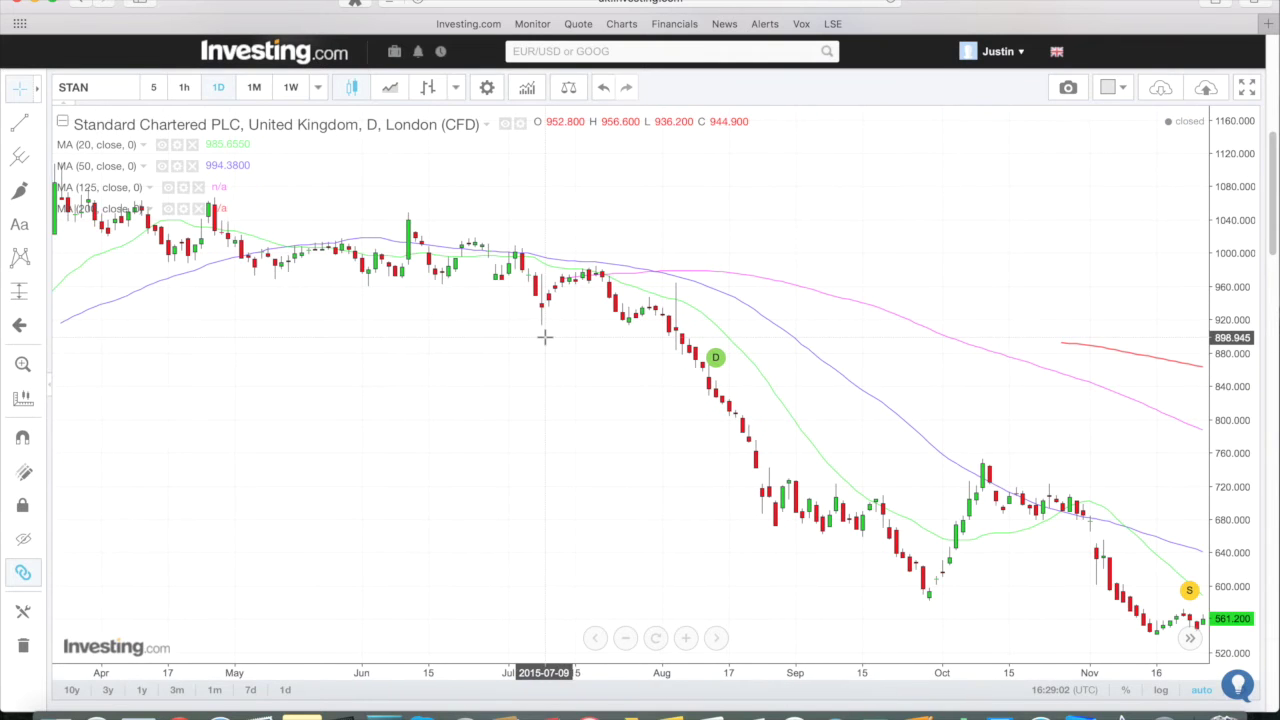
pyautogui.click(656, 636)
pyautogui.moveTo(686, 560); pyautogui.dragTo(541, 565)
pyautogui.click(686, 638)
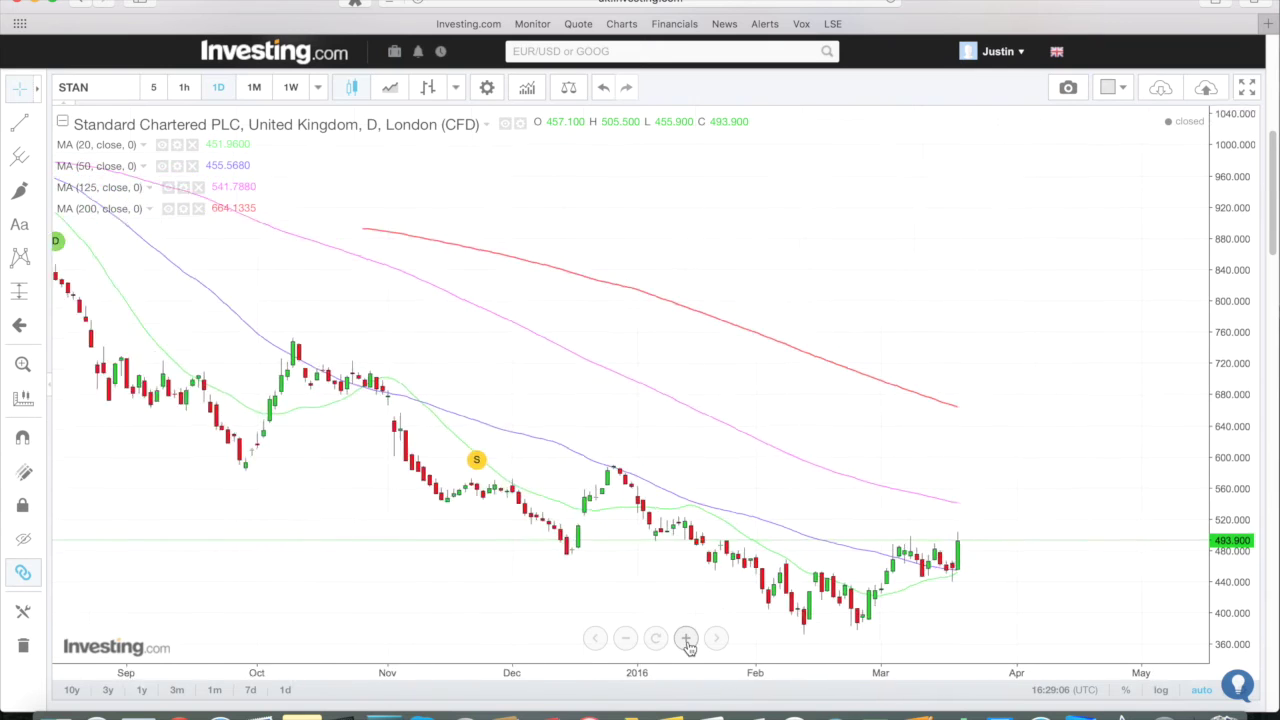
pyautogui.click(686, 638)
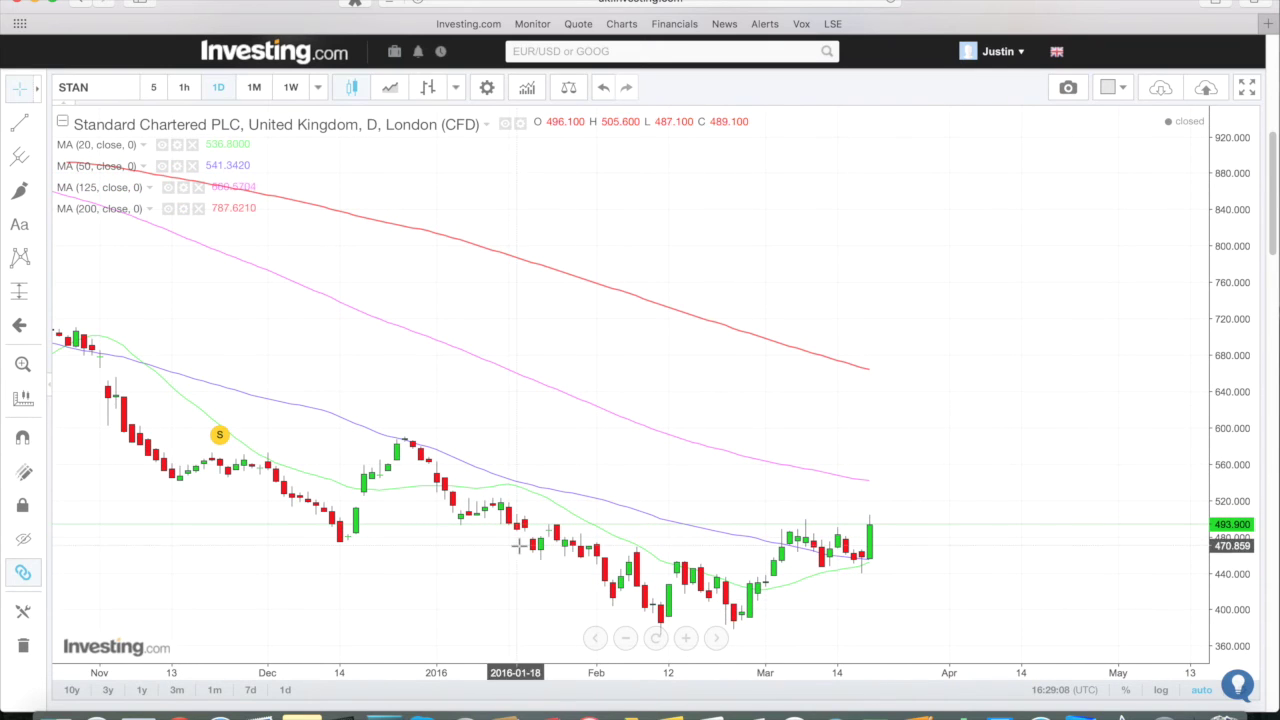
pyautogui.moveTo(420, 532); pyautogui.dragTo(397, 530)
# Examine the daily STAN price against its four moving averages, from a mid-2014 overview in to early 2016.
pyautogui.scroll(-5, 397, 530)
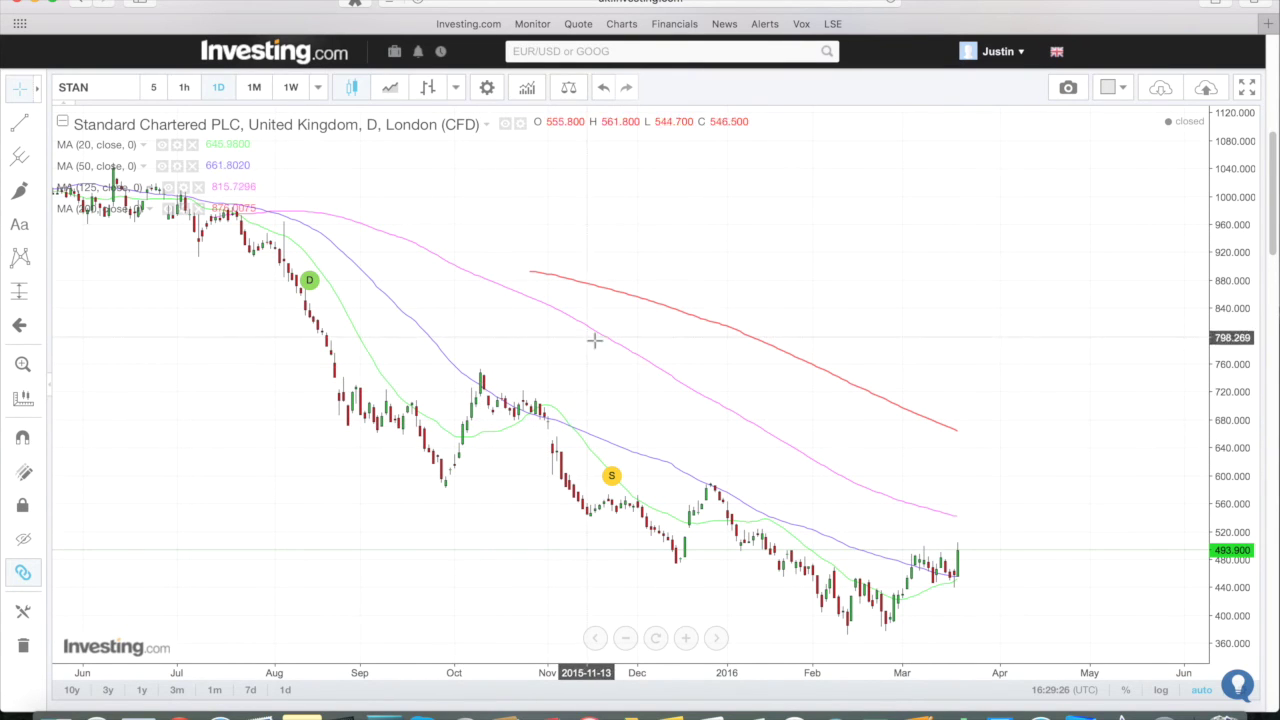
pyautogui.click(624, 638)
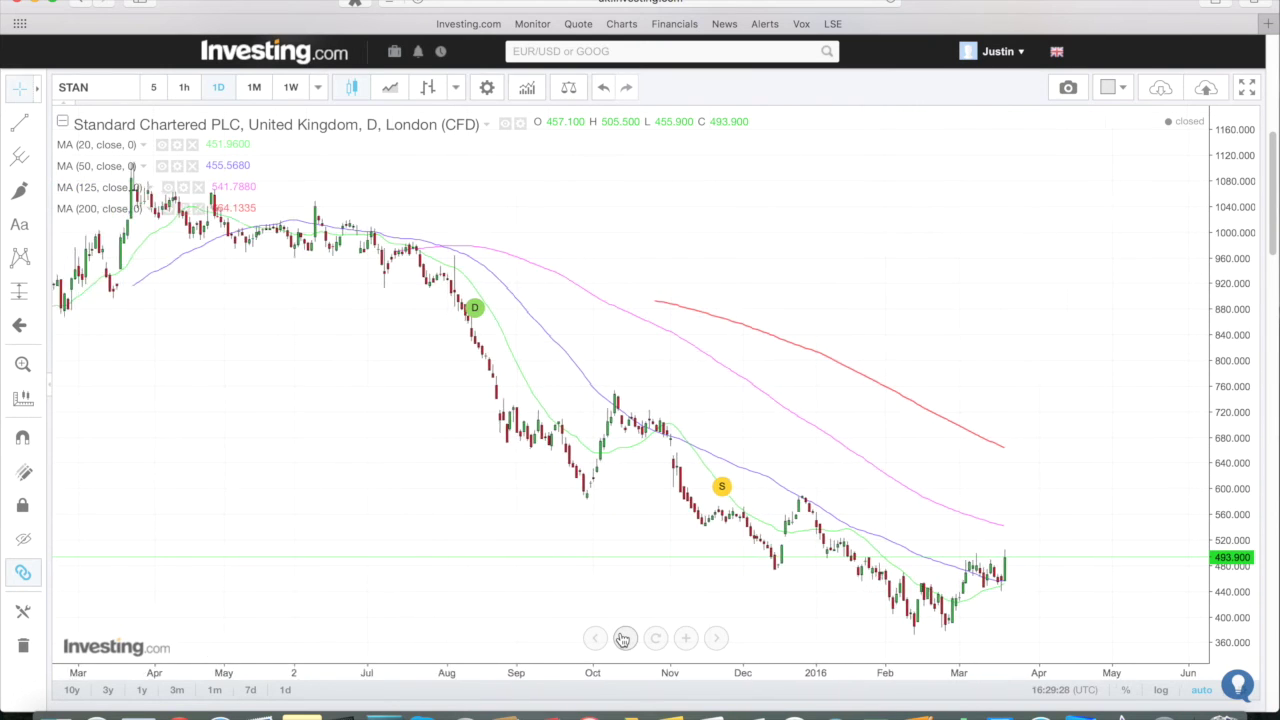
pyautogui.click(623, 638)
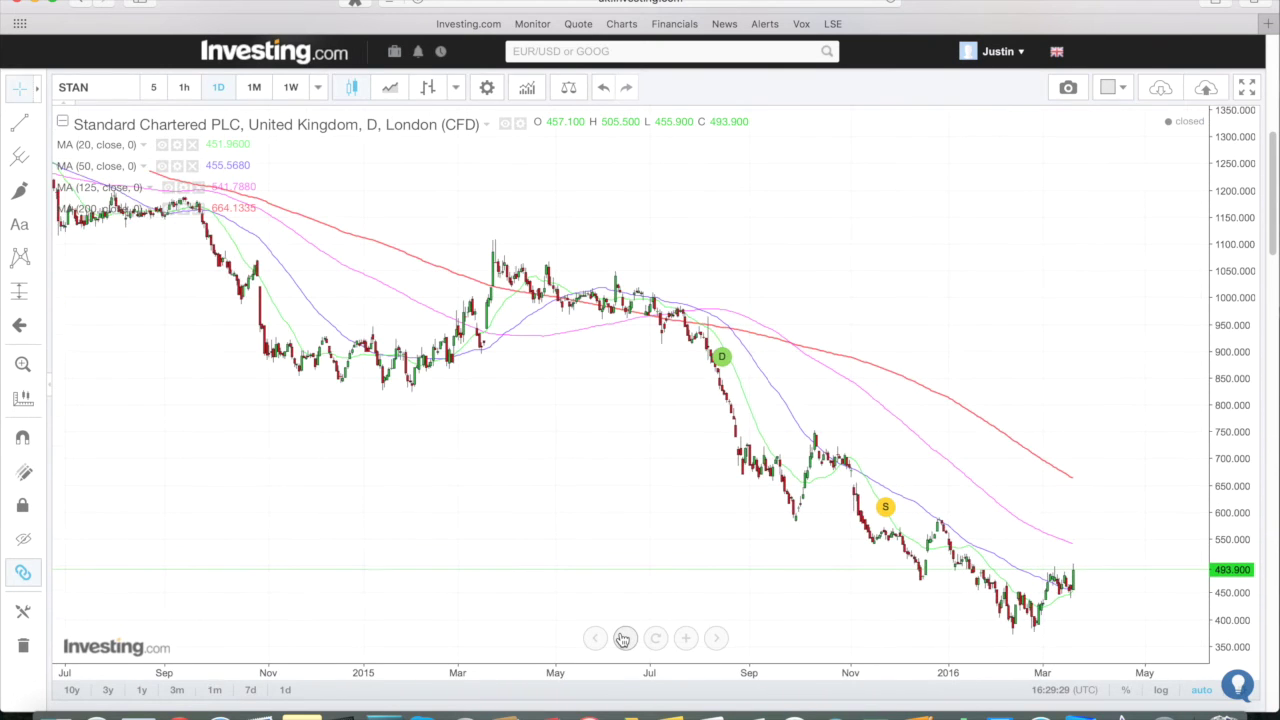
pyautogui.click(686, 638)
pyautogui.click(686, 638)
pyautogui.click(686, 638)
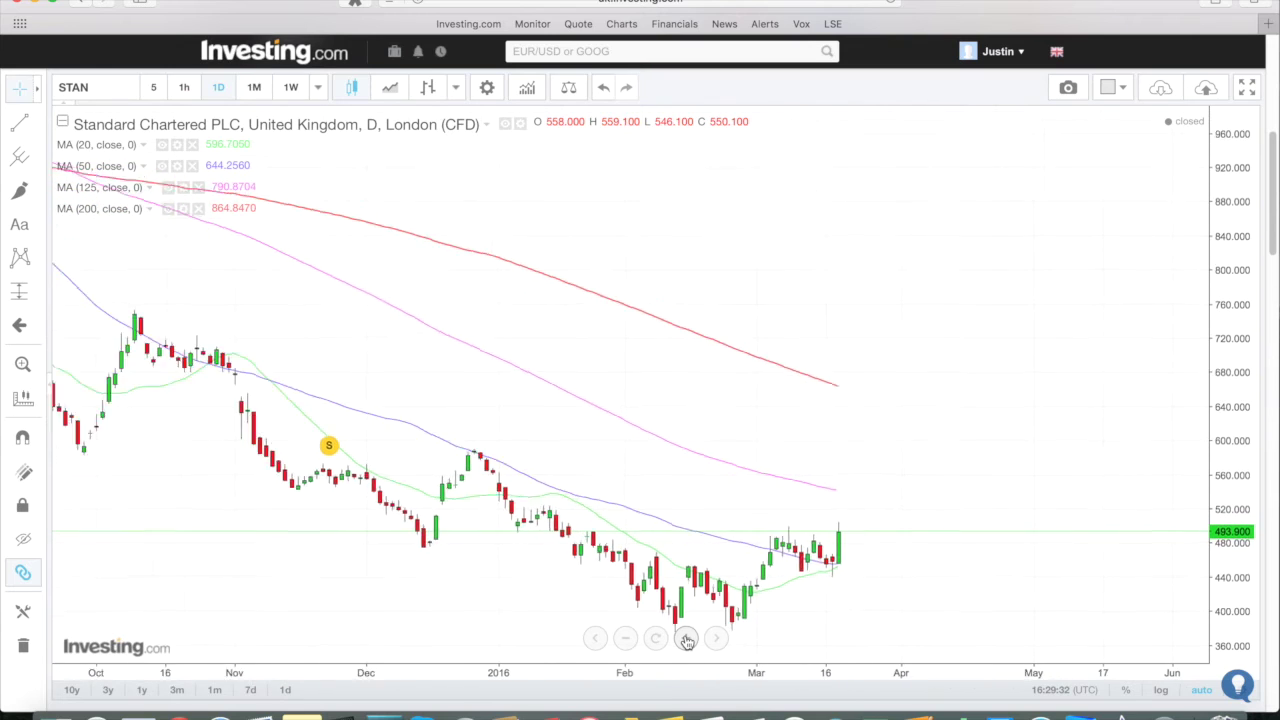
pyautogui.click(686, 638)
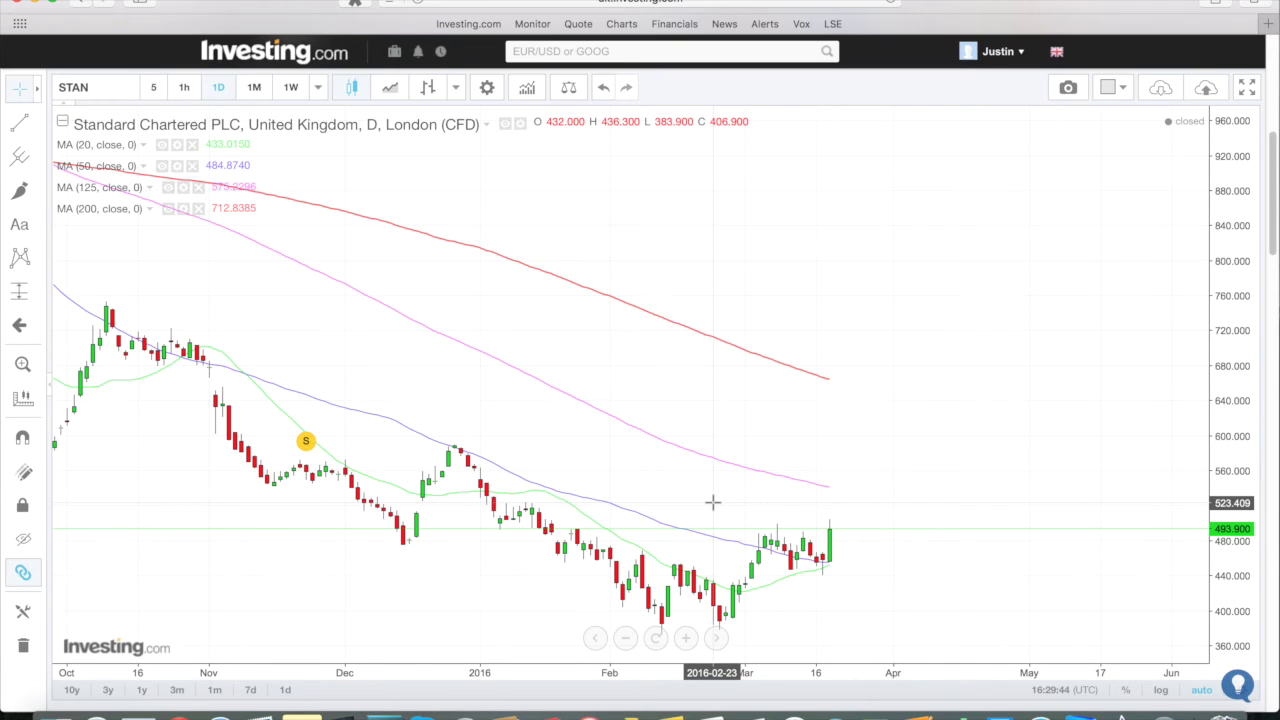
pyautogui.click(689, 638)
pyautogui.click(689, 638)
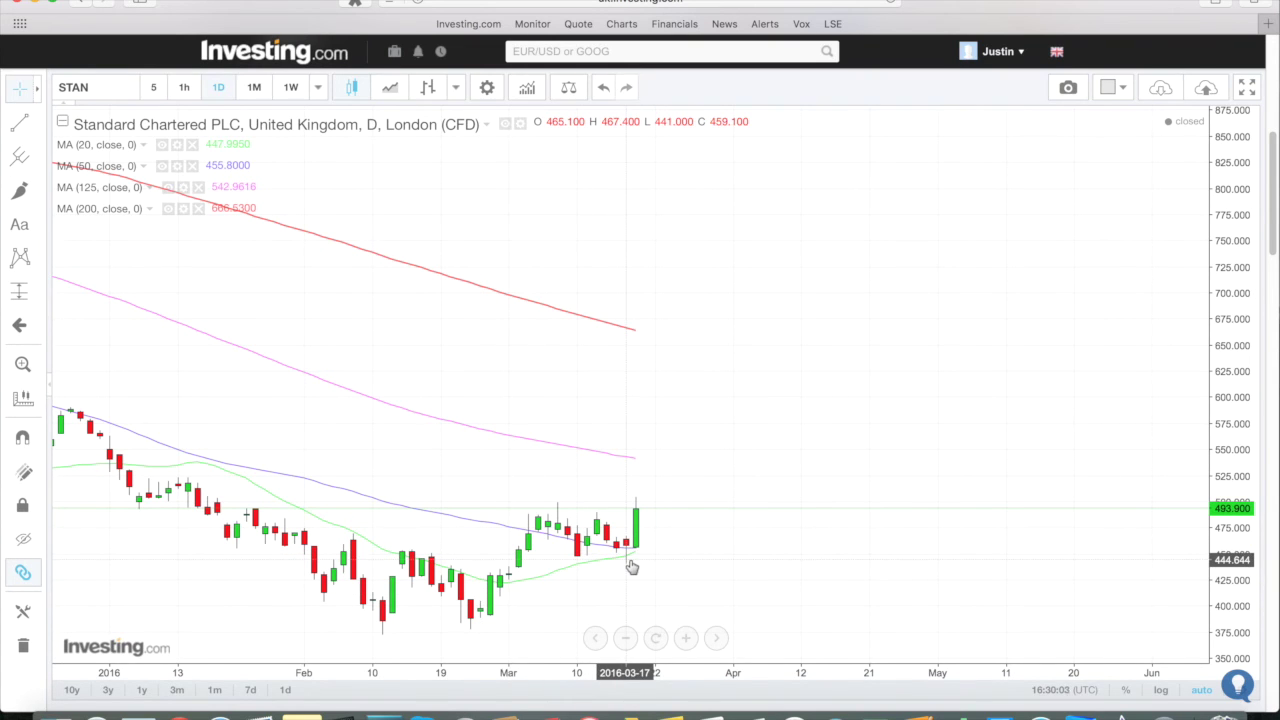
# Examine the longer-term daily STAN trend and moving average crossovers from March 2016 back to 2013.
pyautogui.click(625, 639)
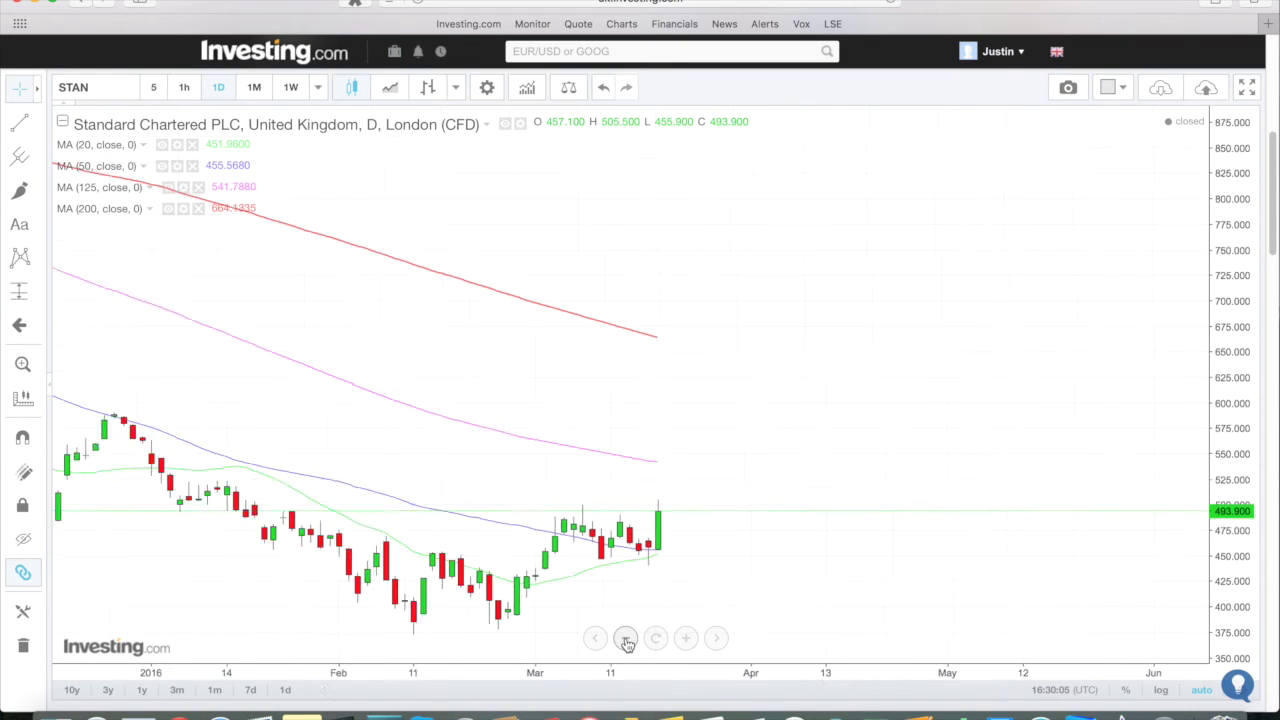
pyautogui.click(625, 639)
pyautogui.click(625, 639)
pyautogui.click(625, 639)
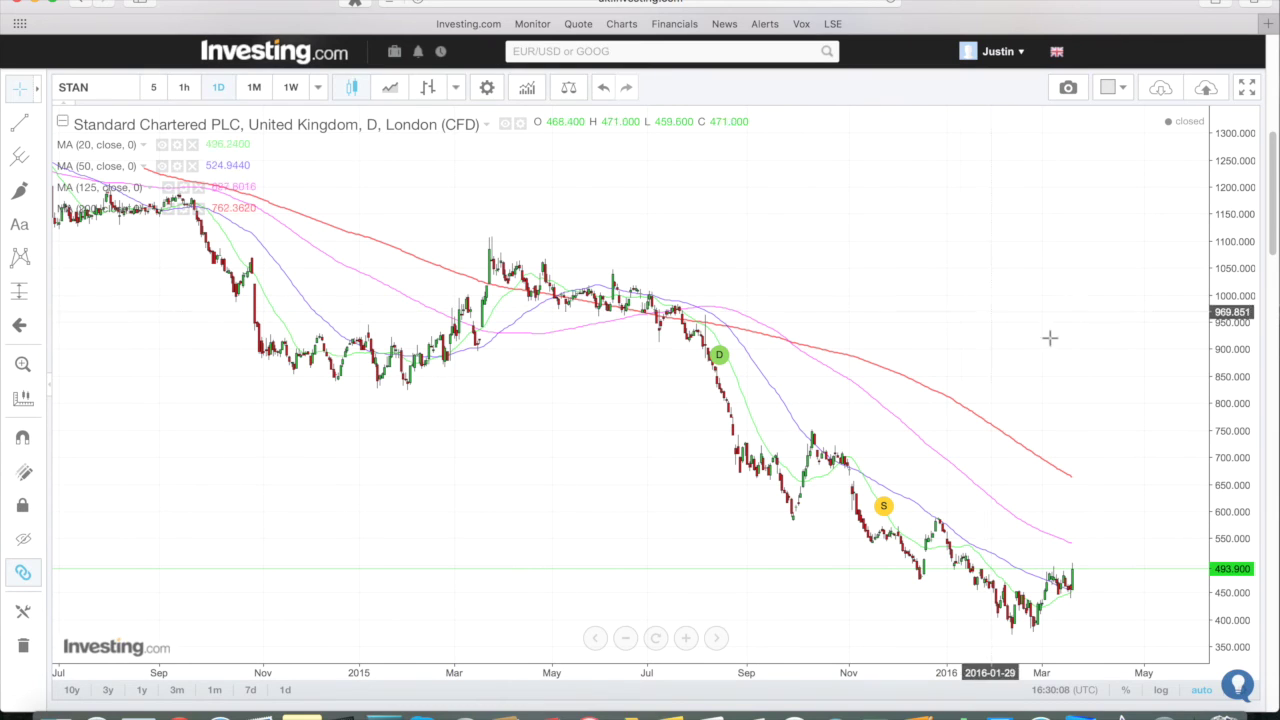
pyautogui.click(626, 637)
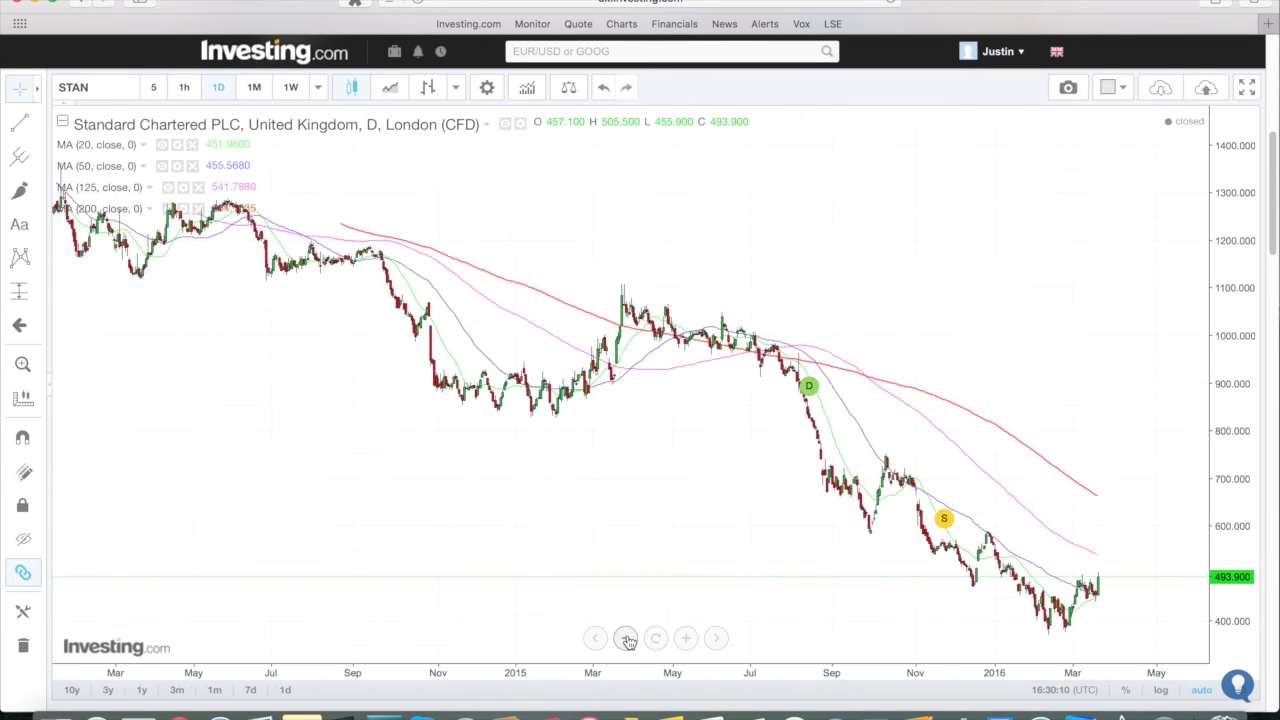
pyautogui.click(626, 637)
pyautogui.click(626, 637)
pyautogui.click(627, 639)
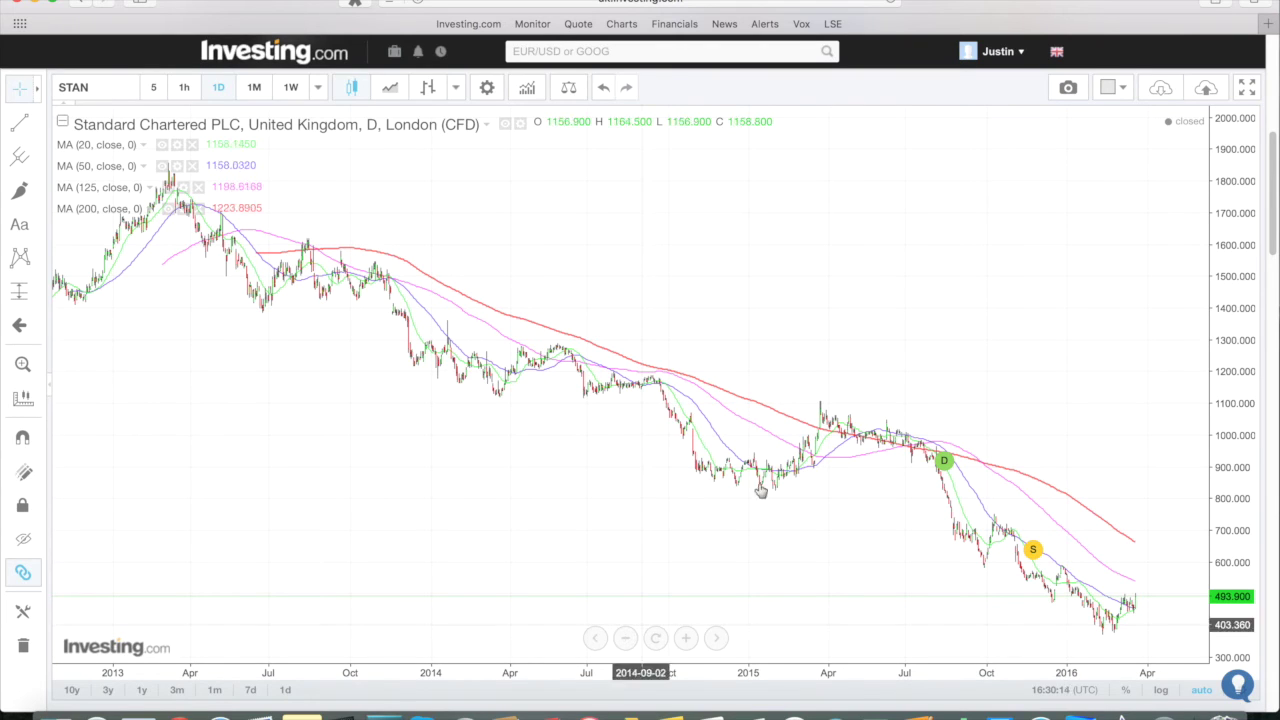
pyautogui.click(1205, 90)
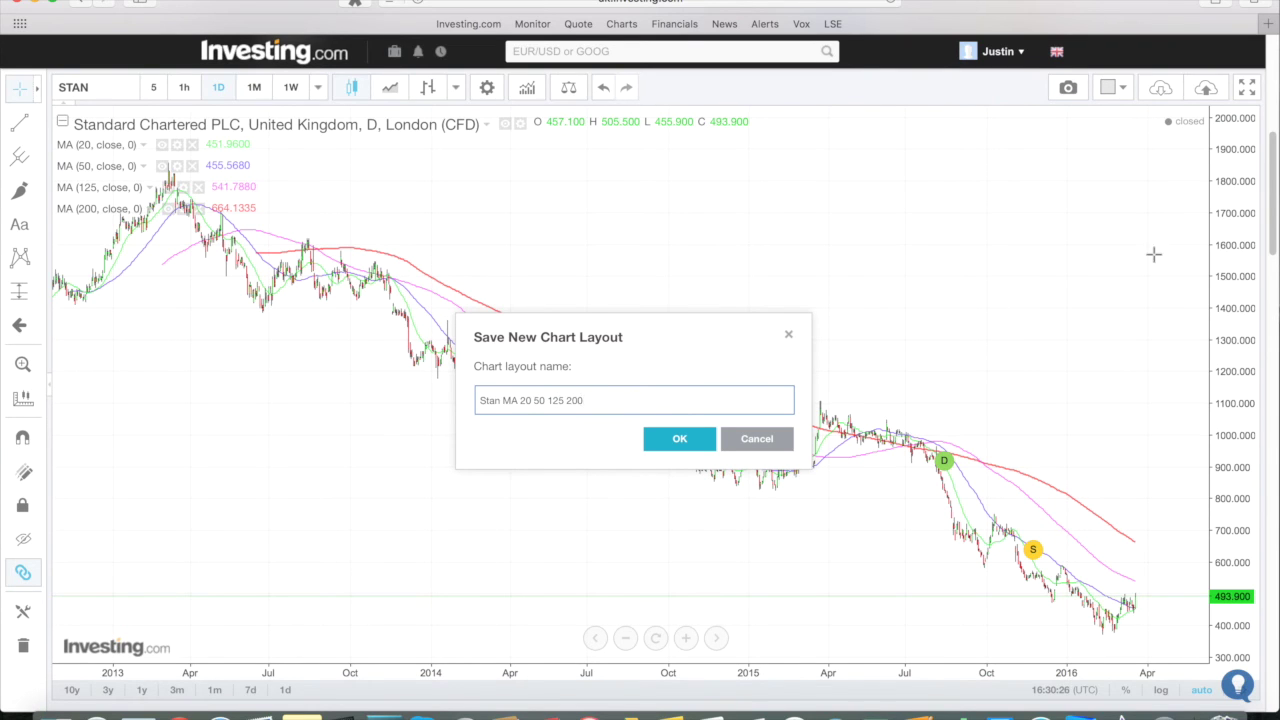
pyautogui.click(698, 451)
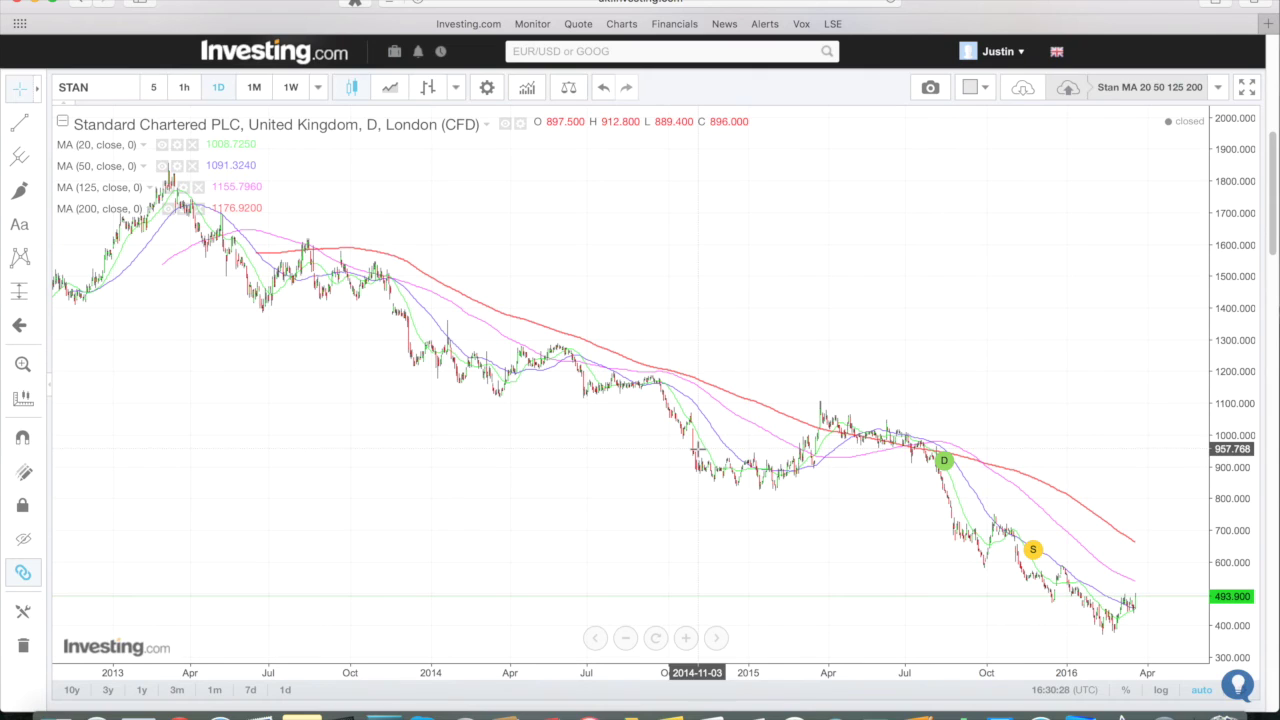
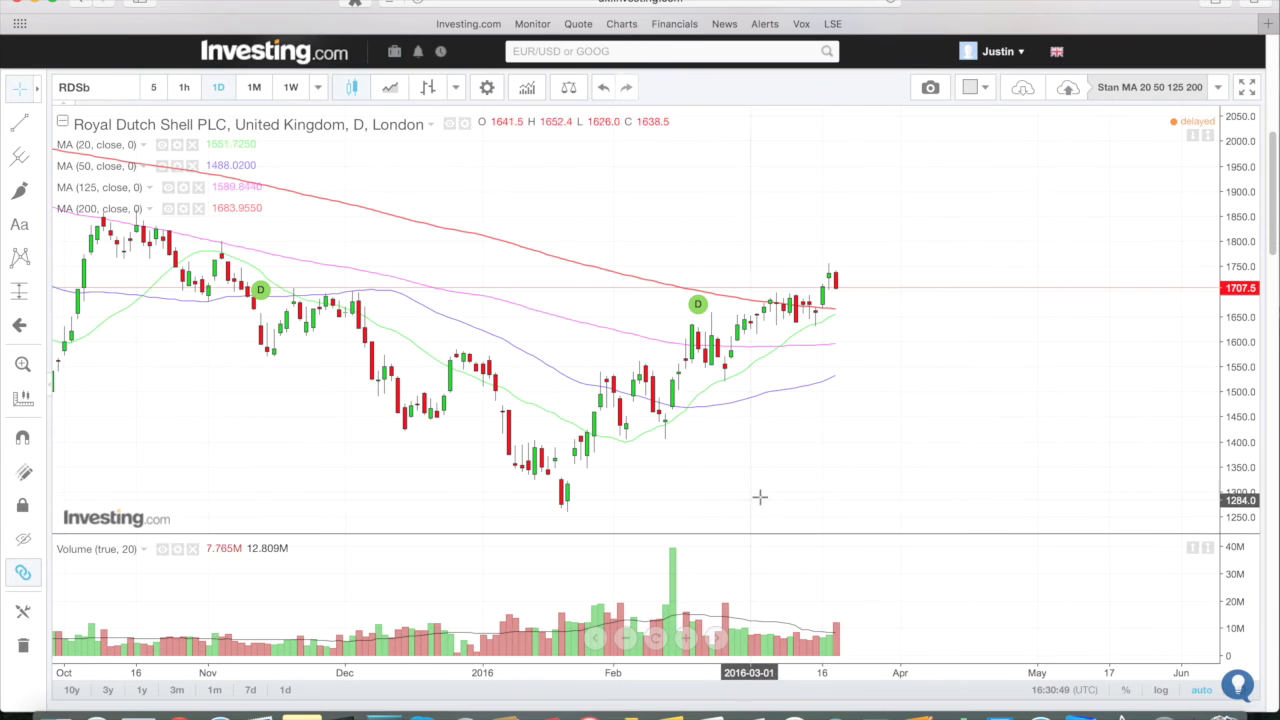
# Examine the daily Royal Dutch Shell price against its moving averages, from early 2016 back to mid-2014.
pyautogui.scroll(-2, 761, 493)
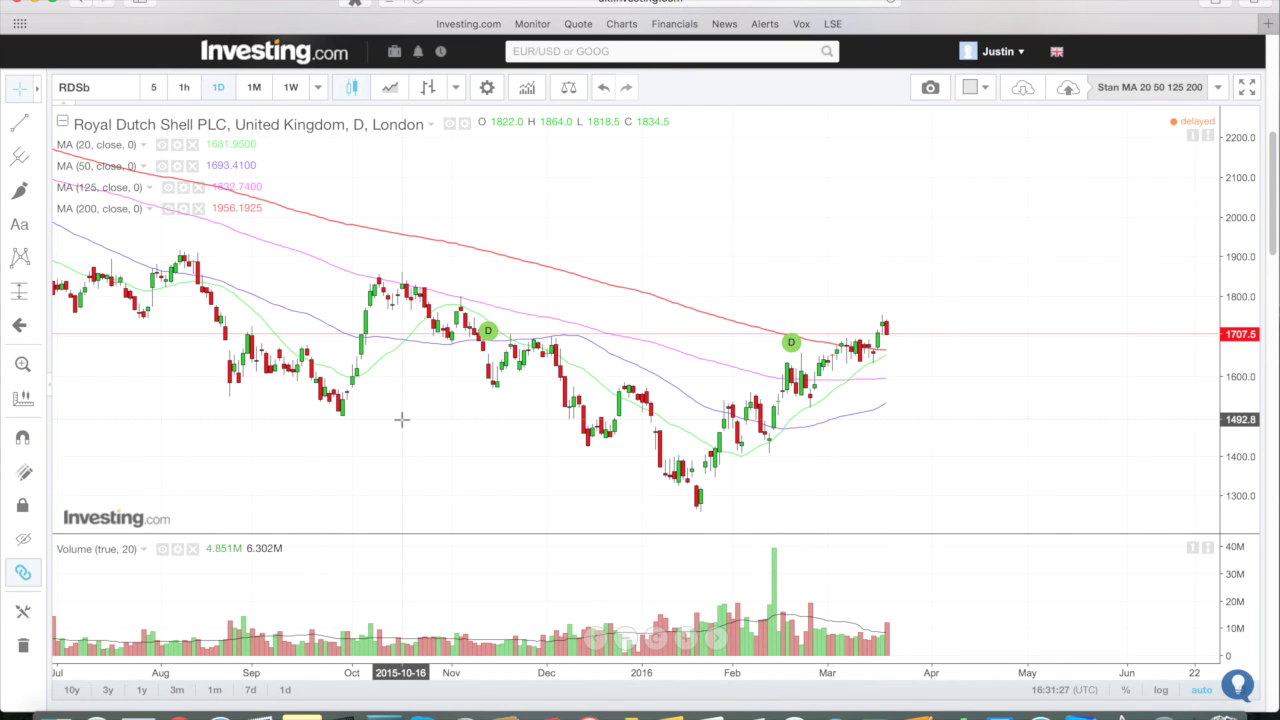
pyautogui.scroll(-3, 400, 420)
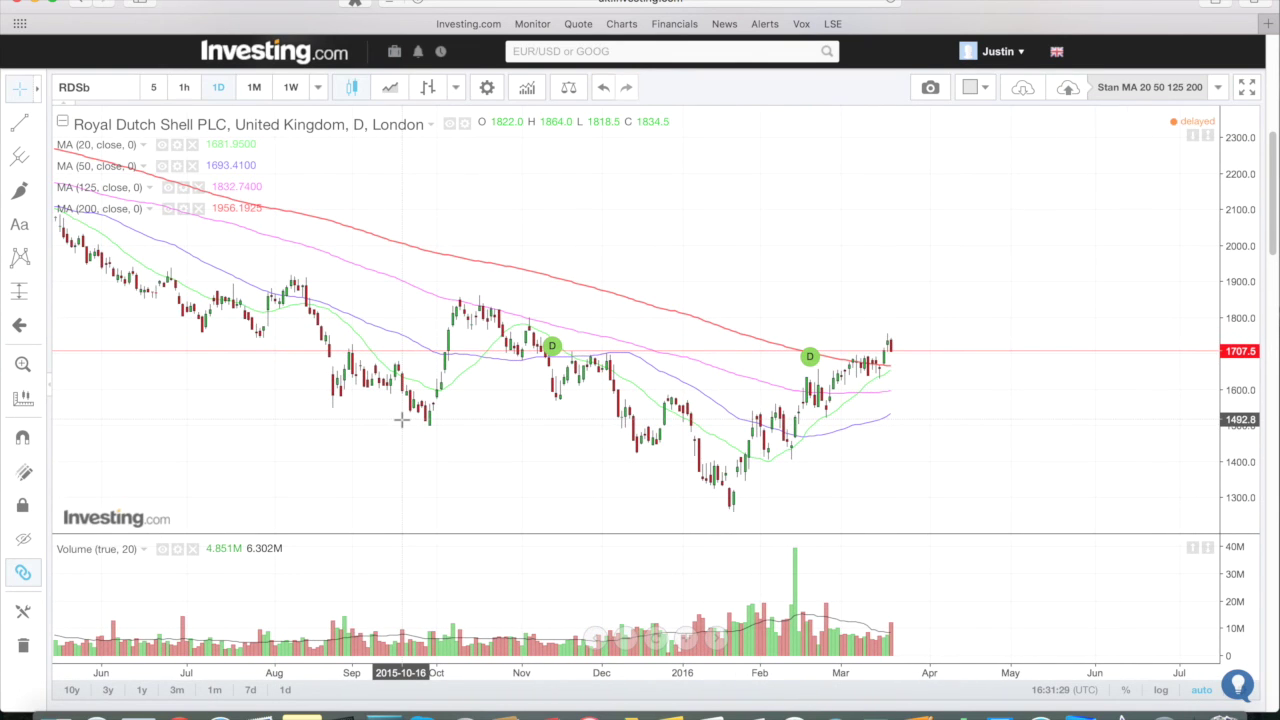
pyautogui.scroll(-2, 400, 420)
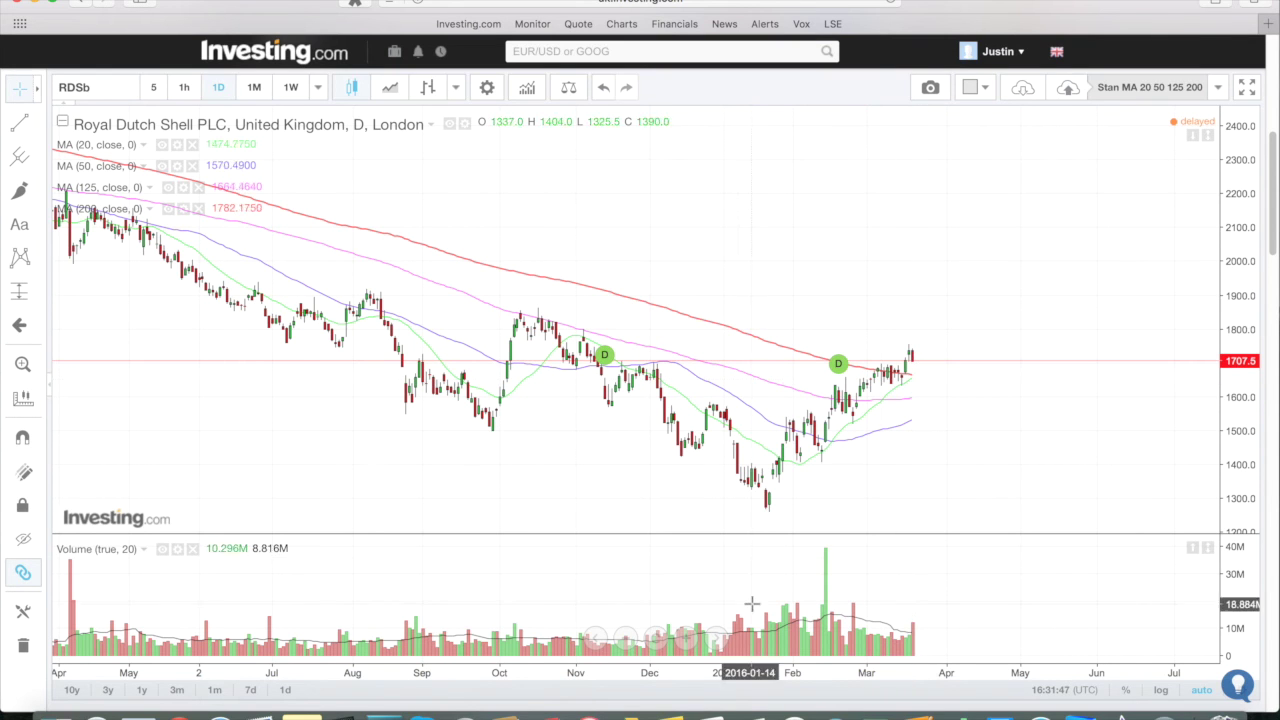
pyautogui.scroll(-1, 686, 650)
pyautogui.scroll(4, 686, 650)
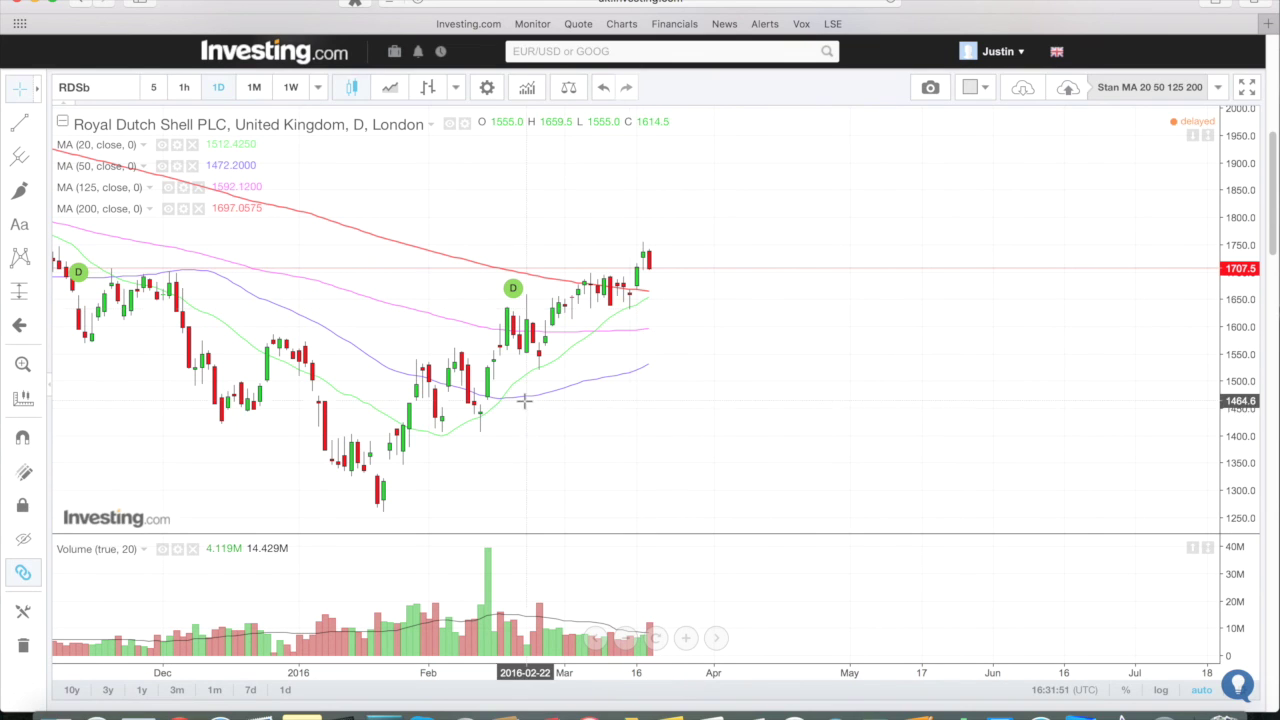
pyautogui.click(628, 640)
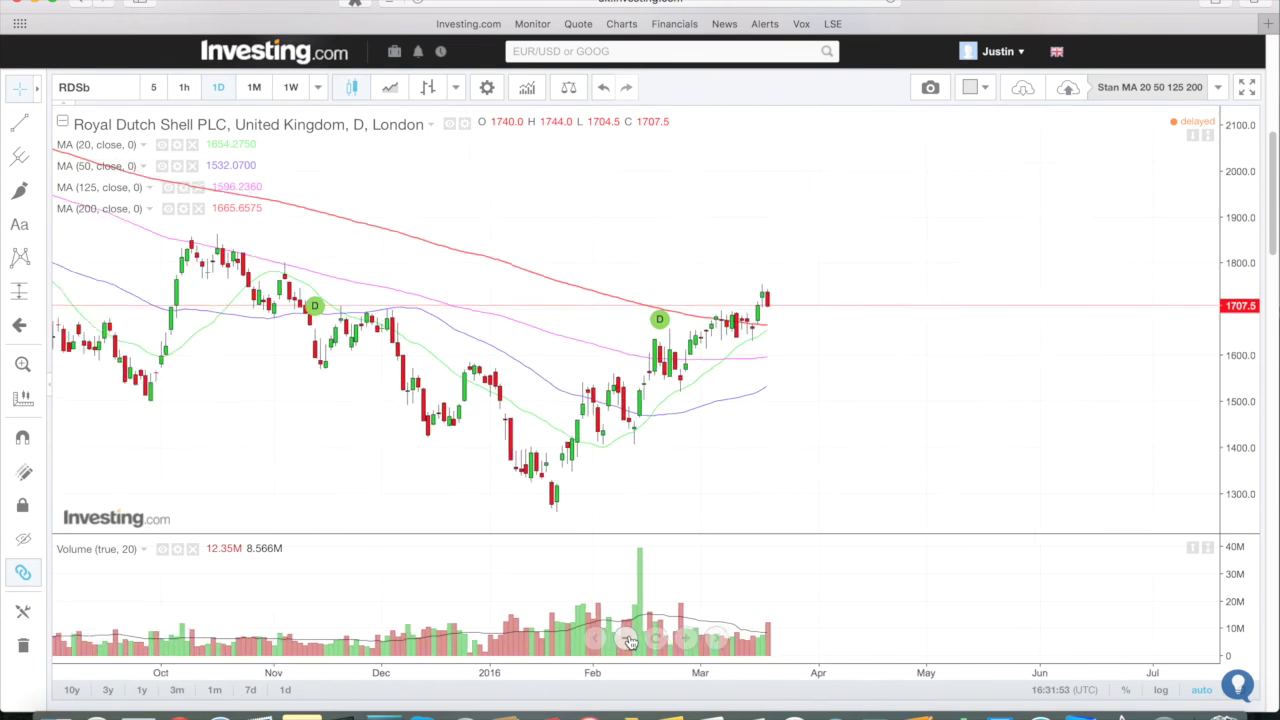
pyautogui.click(628, 640)
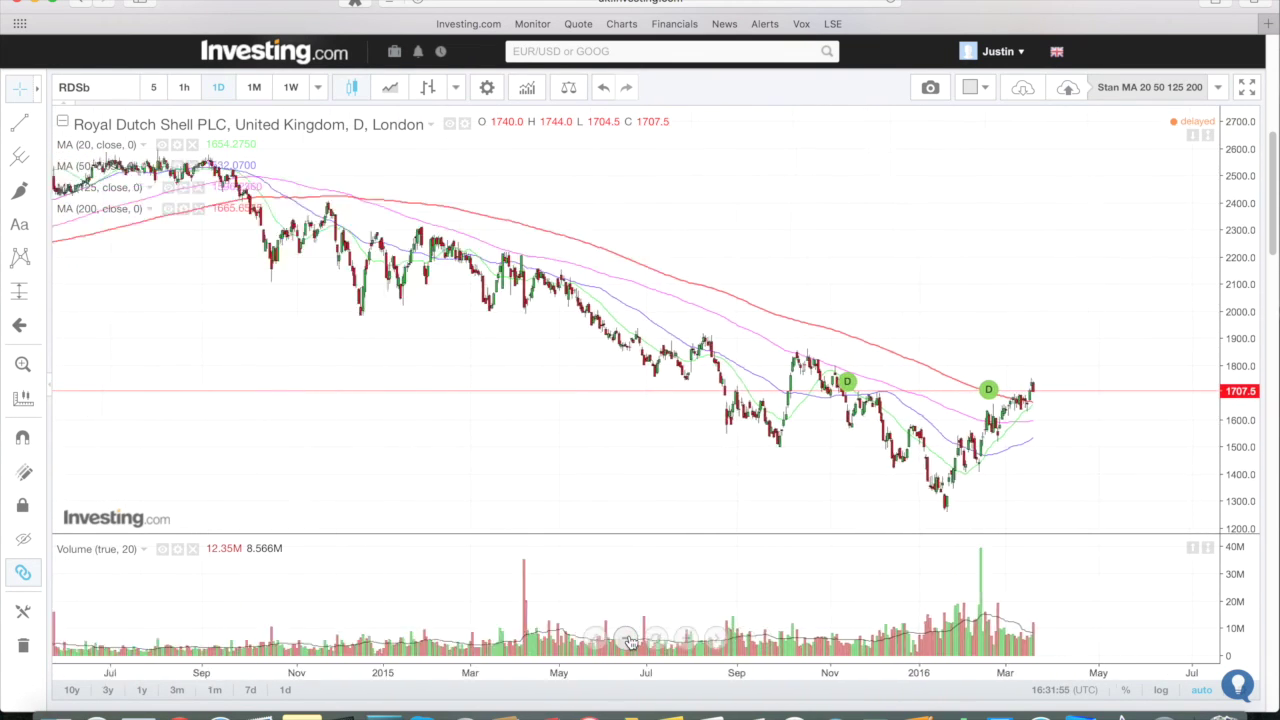
# Change the charted symbol to ARM, the London-listed ARM Holdings PLC stock.
pyautogui.click(62, 90)
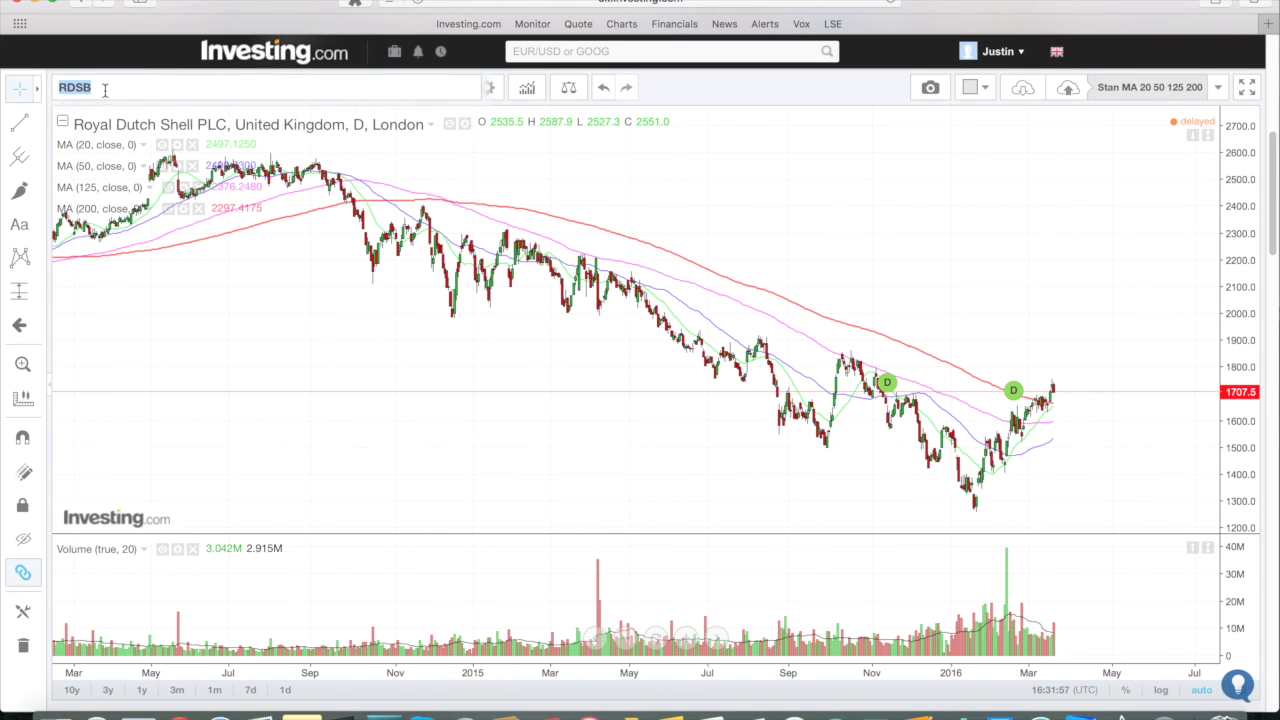
pyautogui.write('ARM')
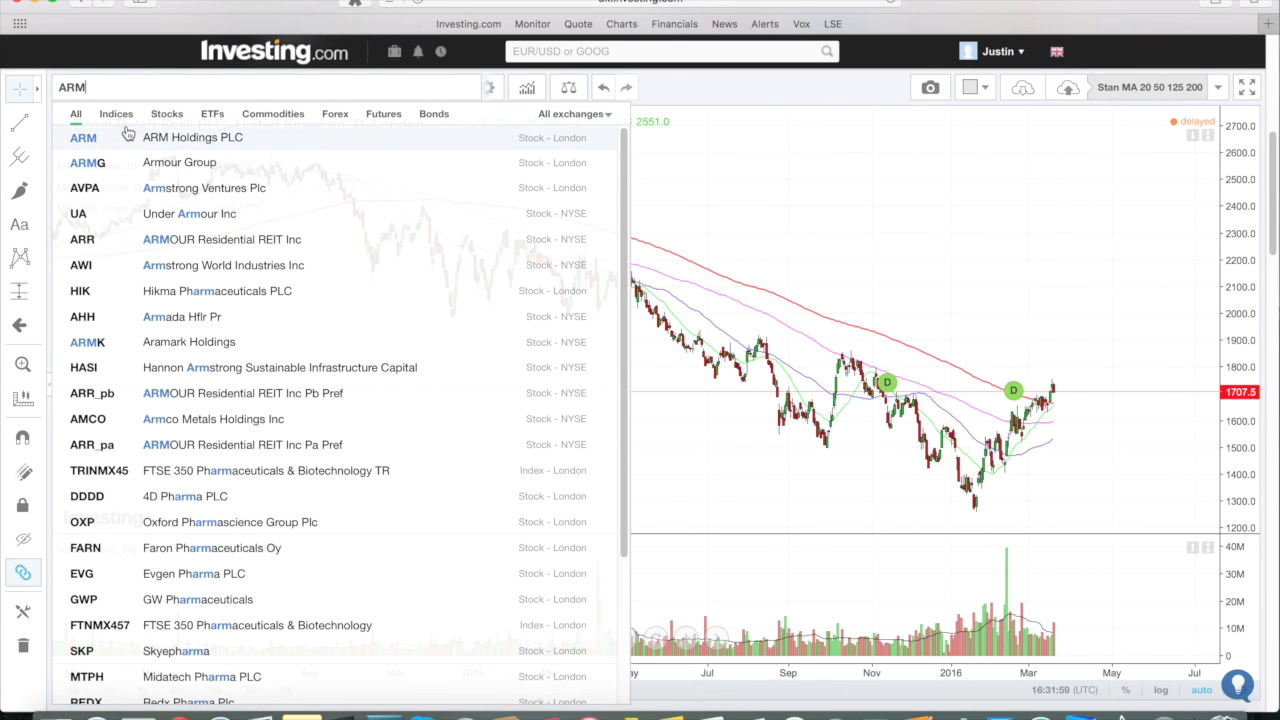
pyautogui.click(129, 140)
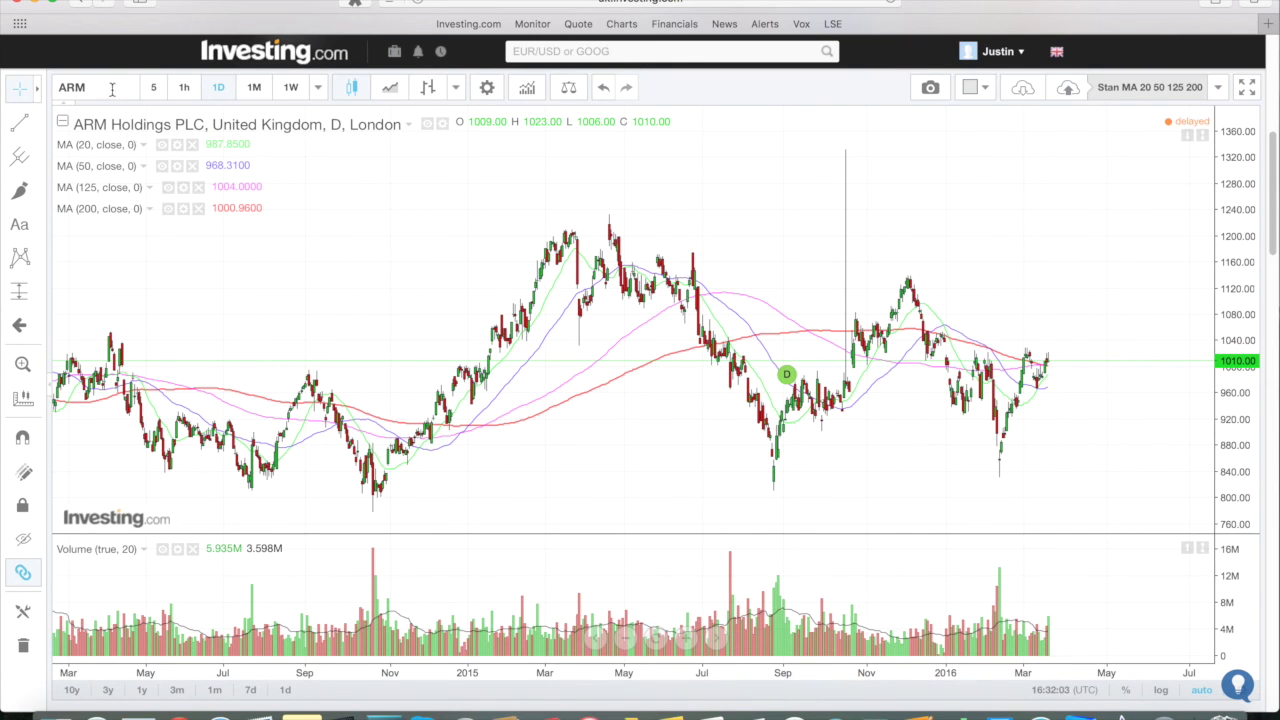
# Change the charted symbol to RMV, Rightmove Plc in London, and look over its daily moving averages from 2013 to 2016.
pyautogui.click(112, 89)
pyautogui.write('RM')
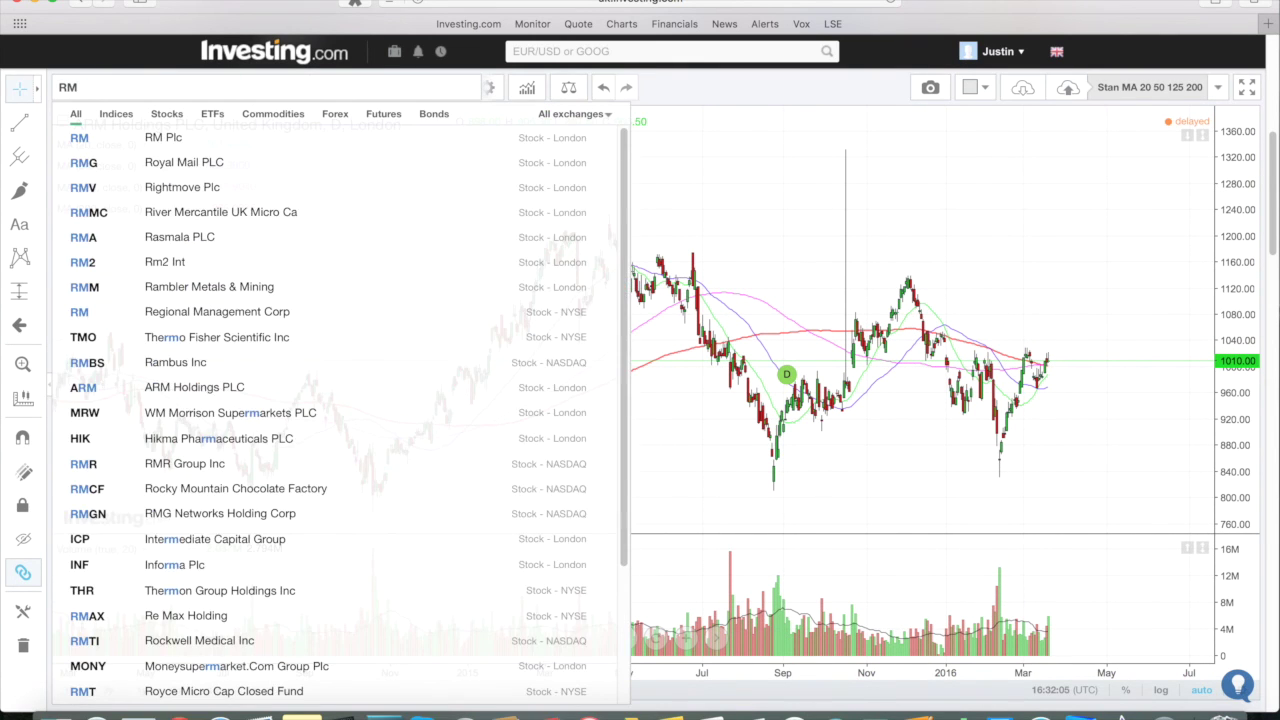
pyautogui.write('V')
pyautogui.click(112, 137)
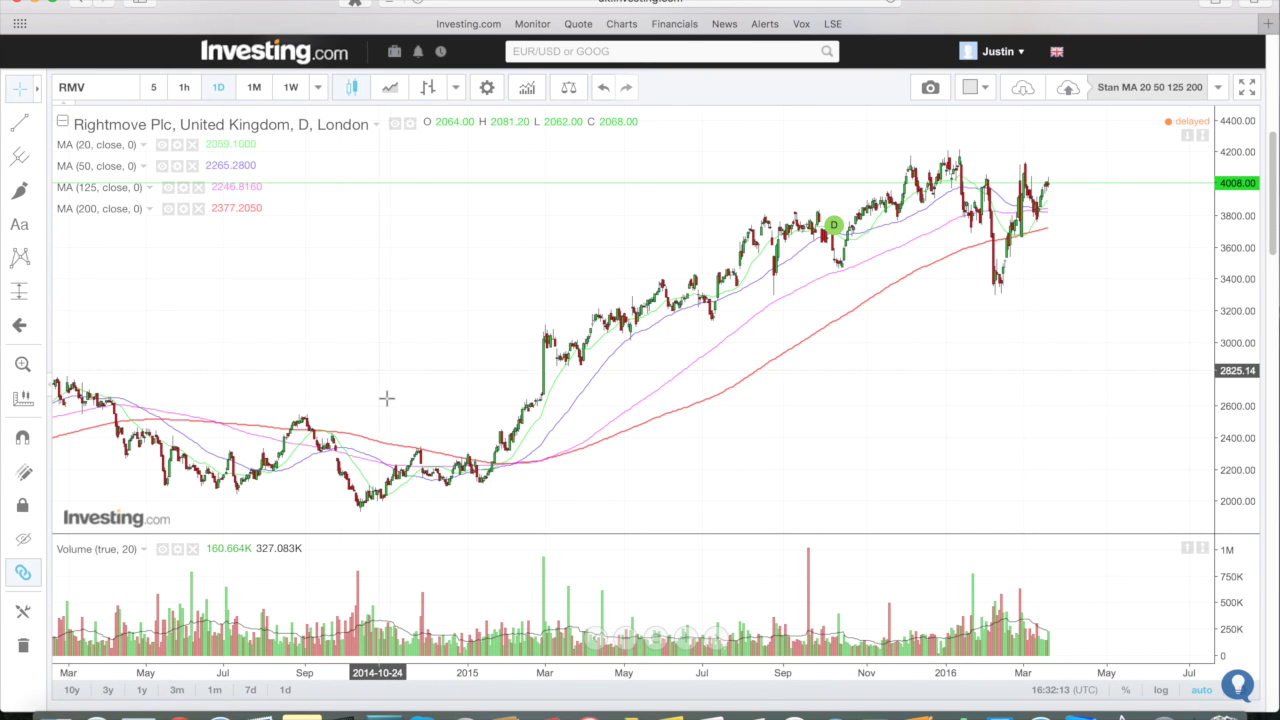
pyautogui.hscroll(5, 480, 501)
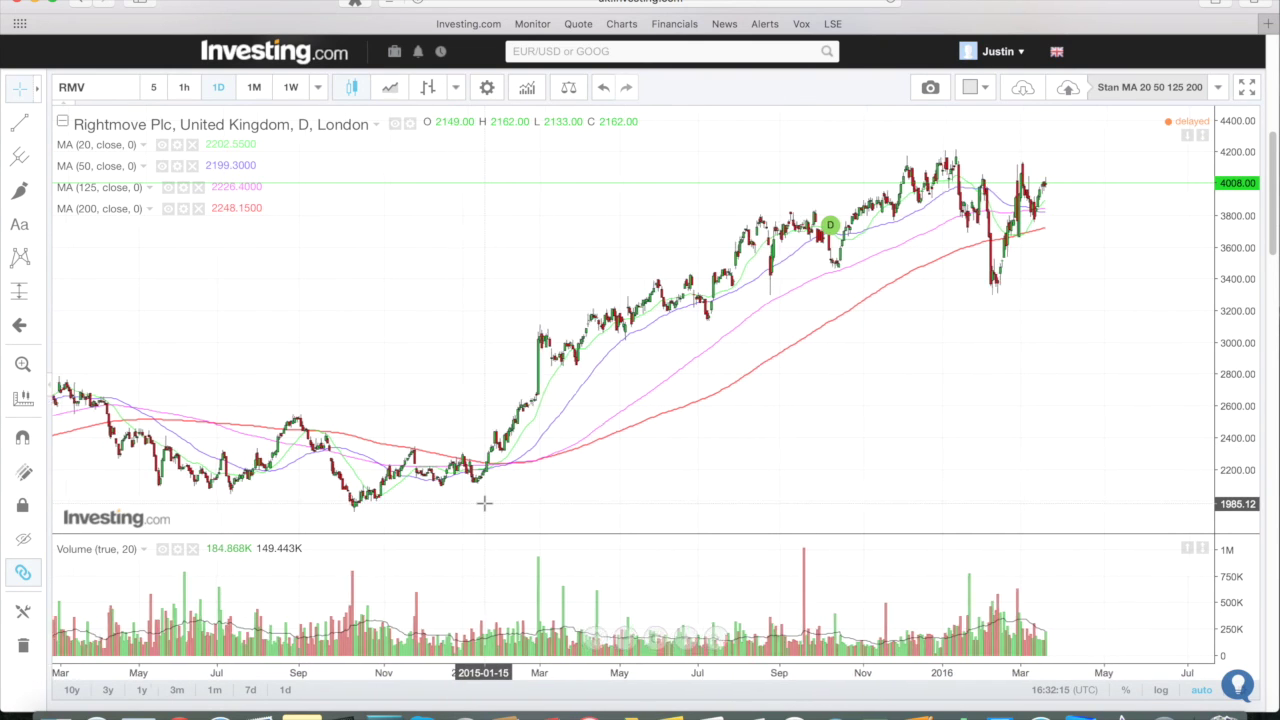
pyautogui.click(515, 465)
pyautogui.moveTo(515, 465); pyautogui.dragTo(834, 471)
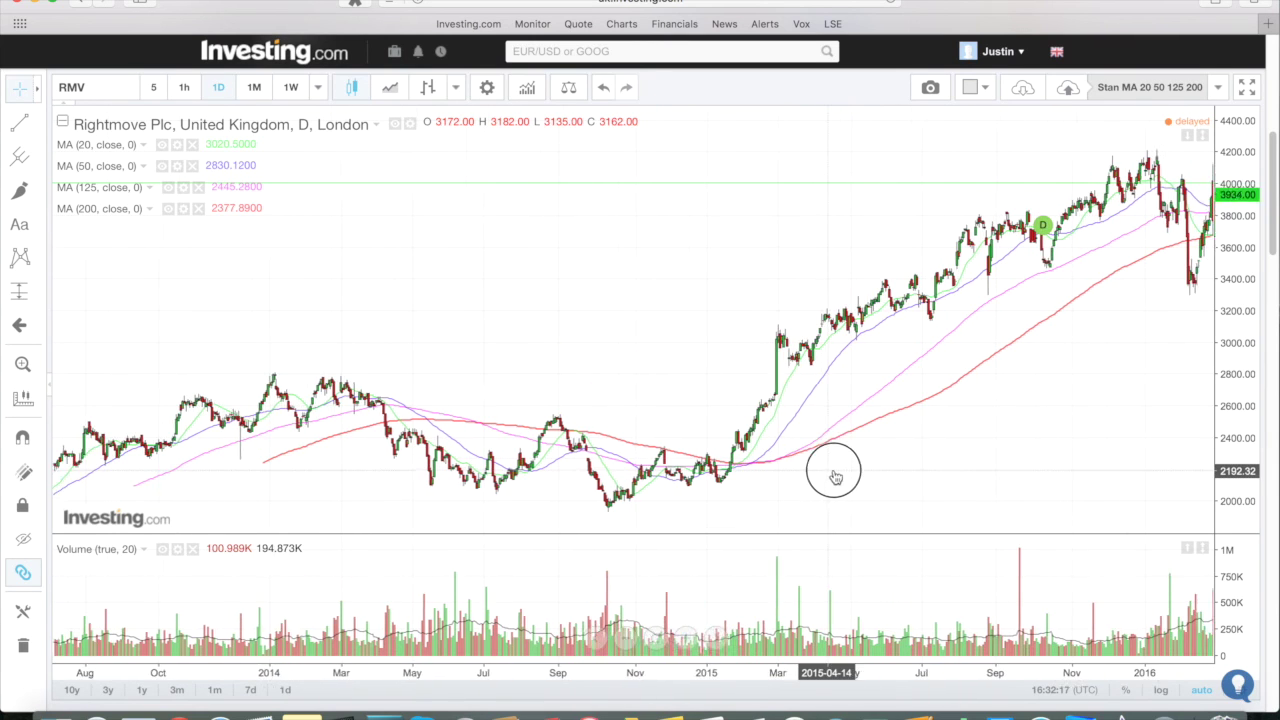
pyautogui.scroll(5, 663, 508)
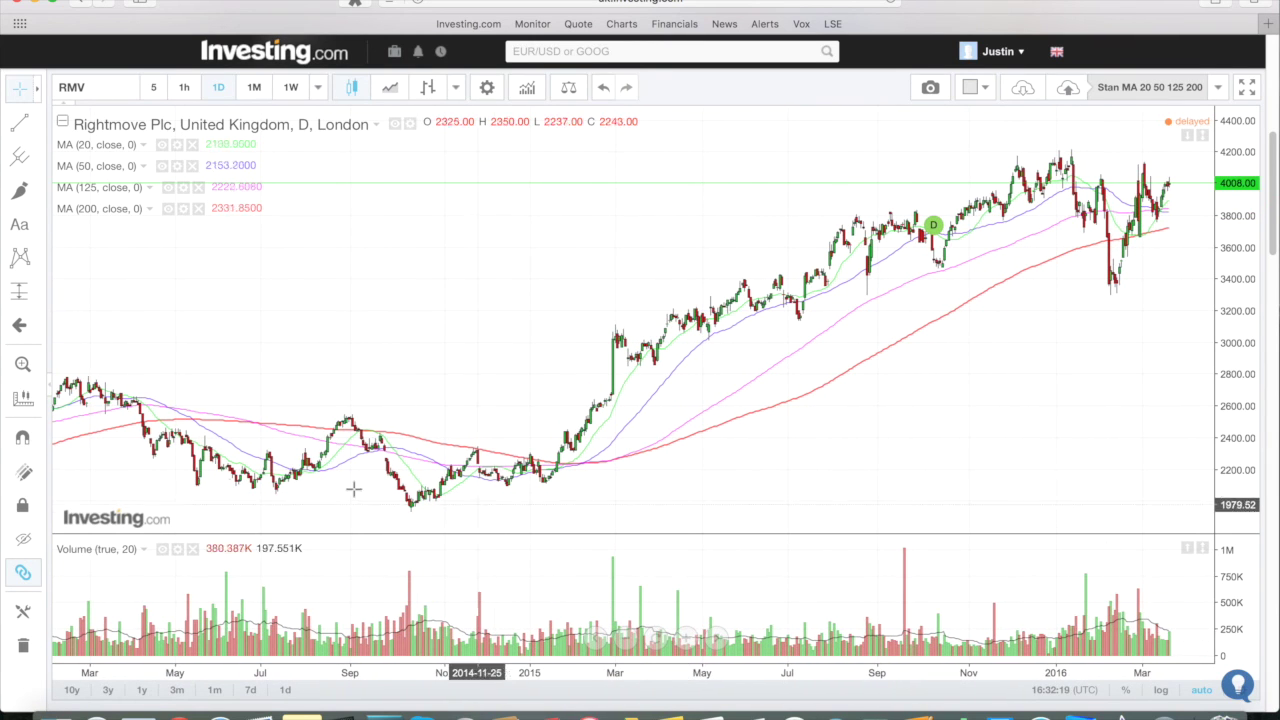